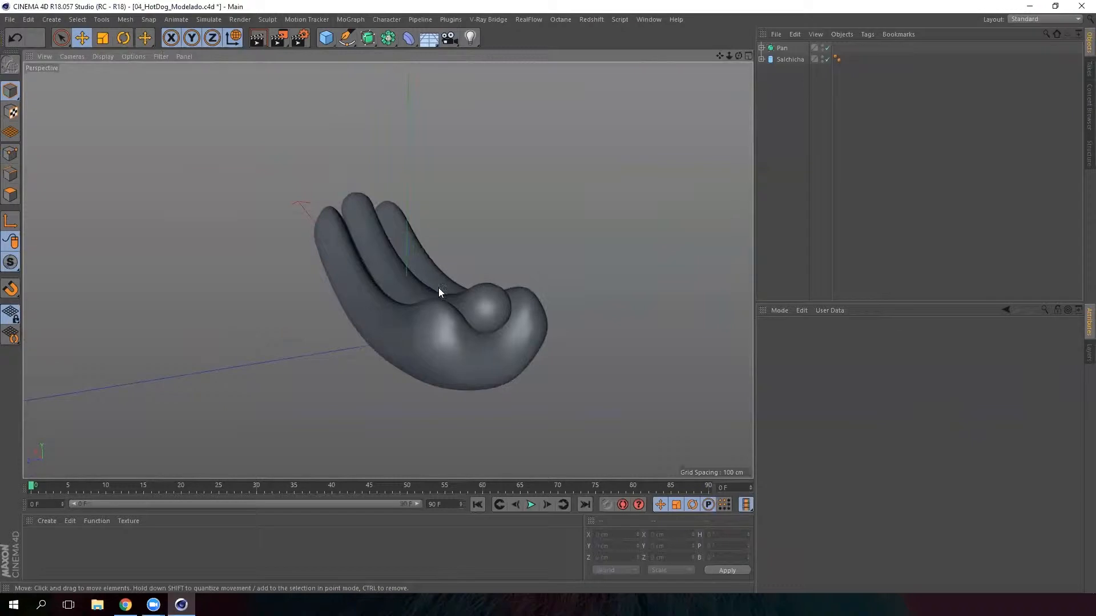
- Duplicate the Pan subdivision surface and hide the original Pan and the Salchicha in the viewport
click(782, 48)
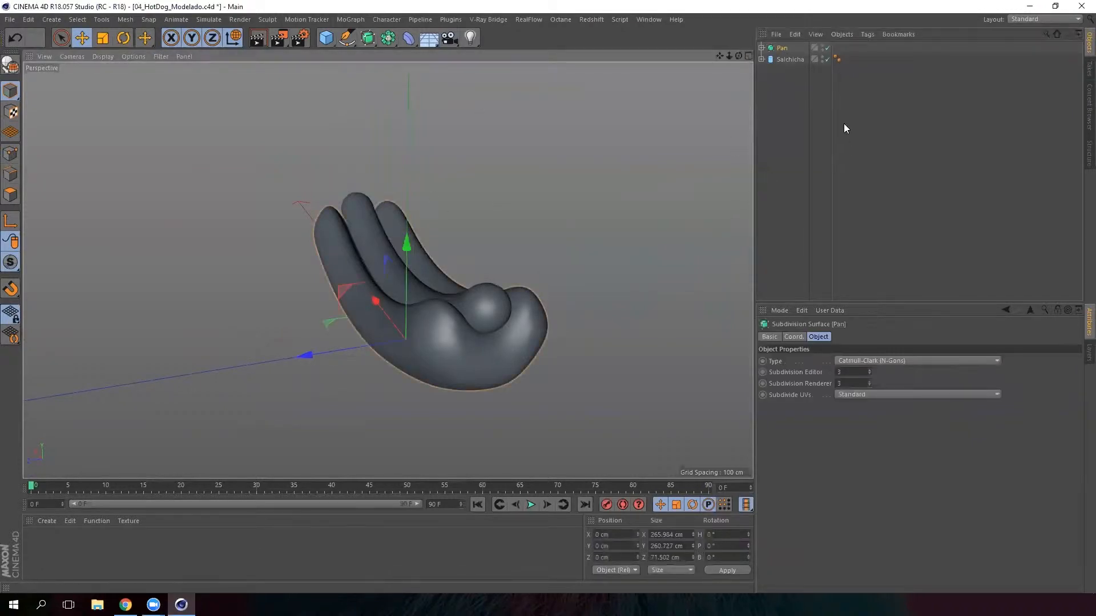
key(ctrl+v)
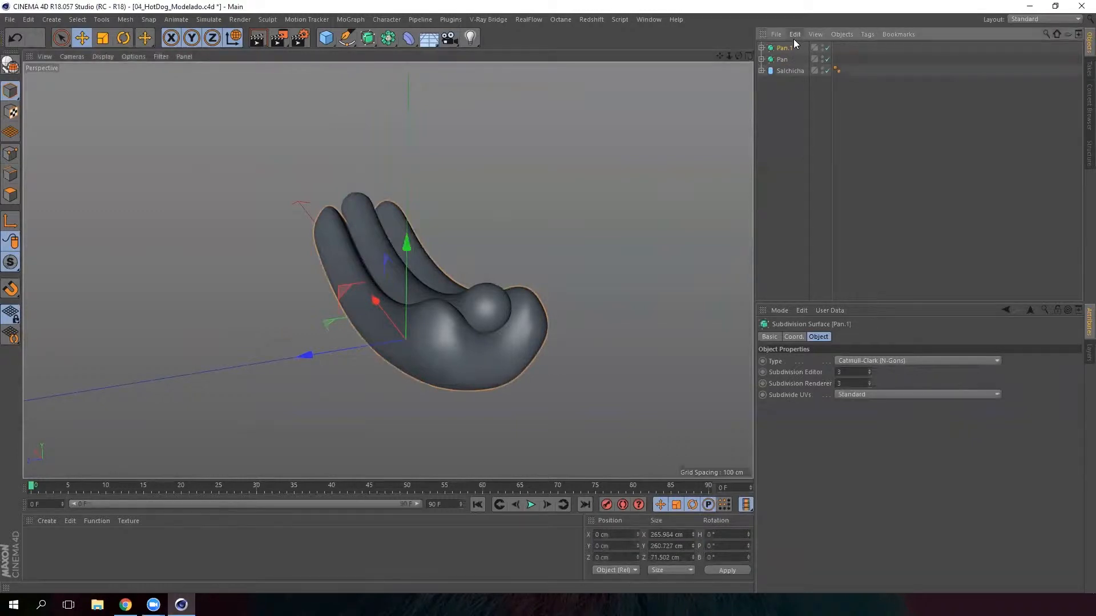
click(779, 58)
click(822, 58)
click(823, 70)
- Delete the question-mark tag from the mesh inside the duplicated Pan.1
click(762, 48)
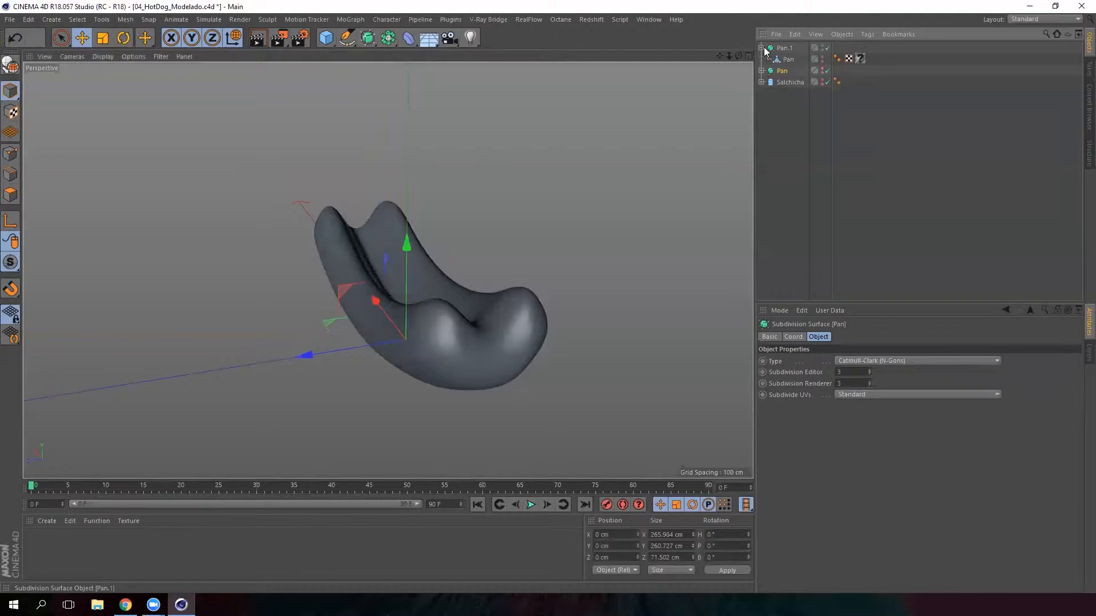
click(861, 59)
key(Delete)
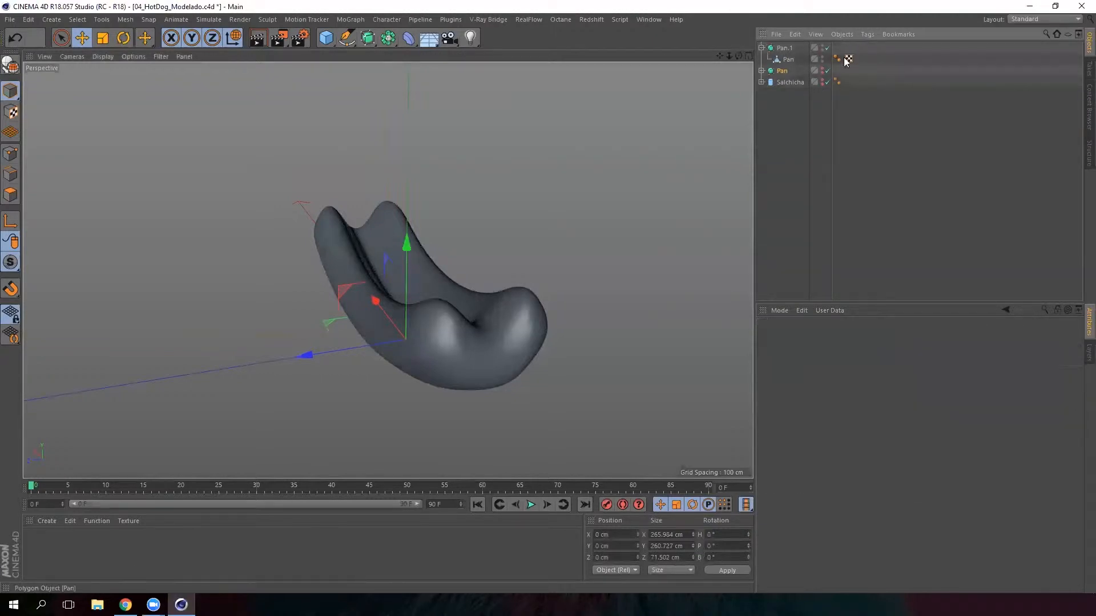
- Take the Pan mesh out of the Pan.1 subdivision surface and delete the emptied generator
drag(794, 60, 792, 42)
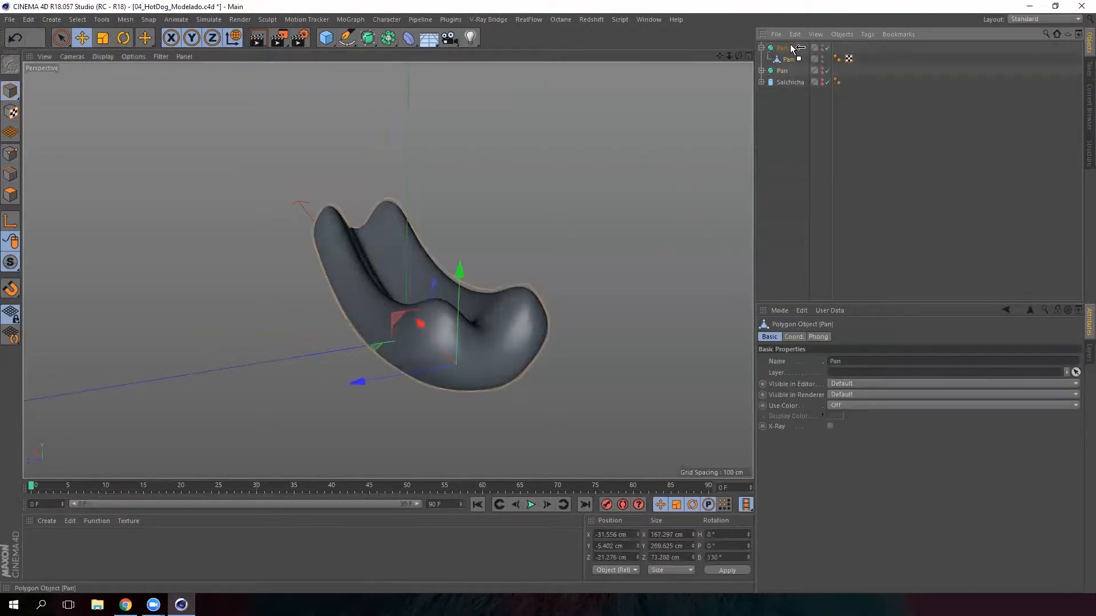
click(783, 60)
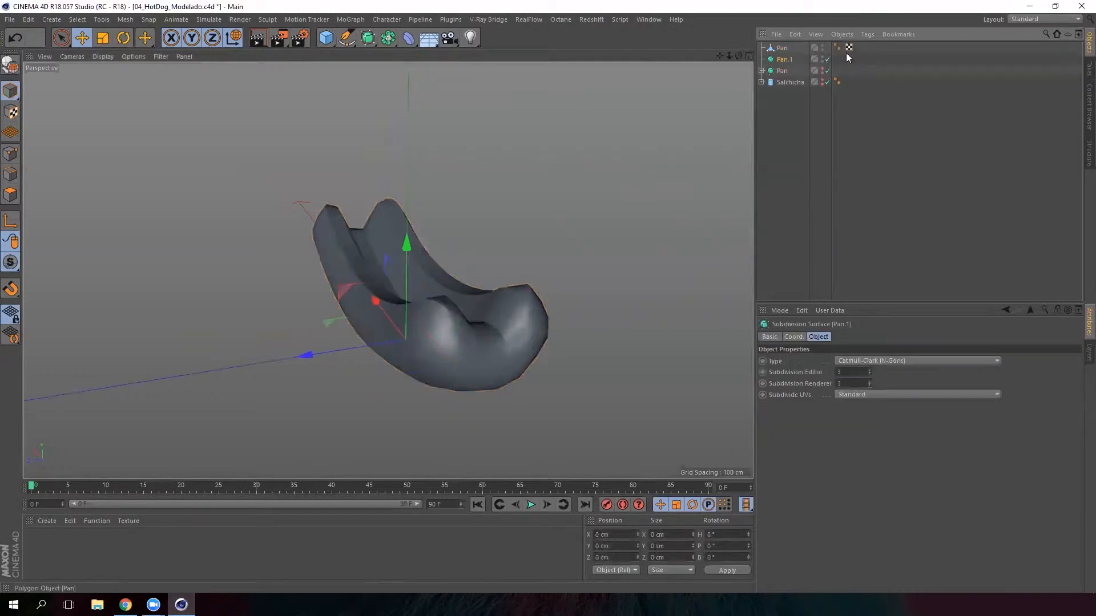
key(Delete)
- Rename the extracted polygon mesh as Queso
click(785, 60)
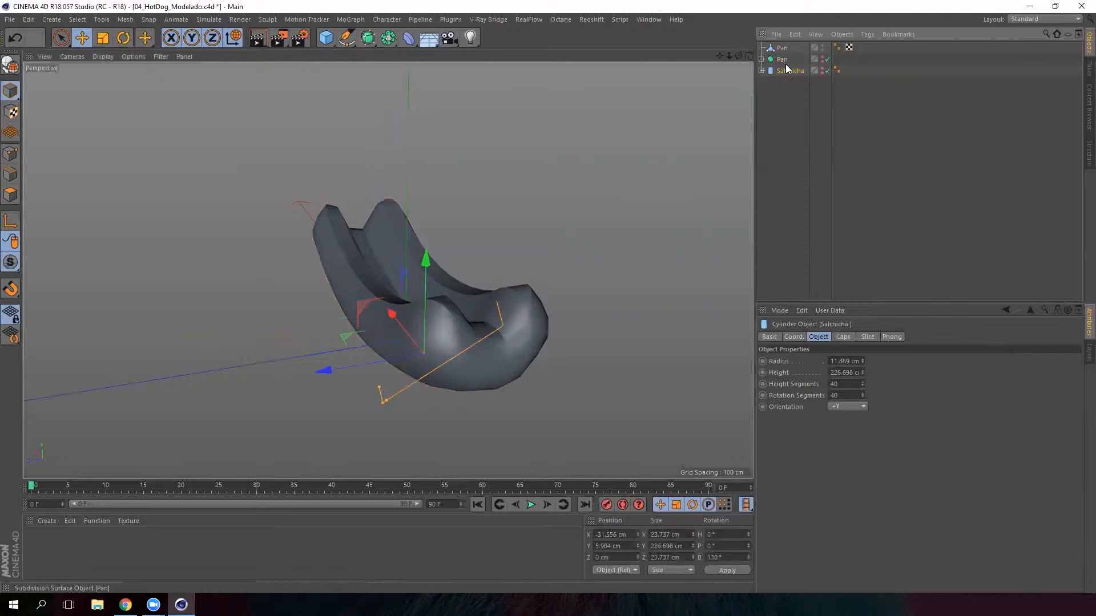
click(783, 48)
double_click(784, 47)
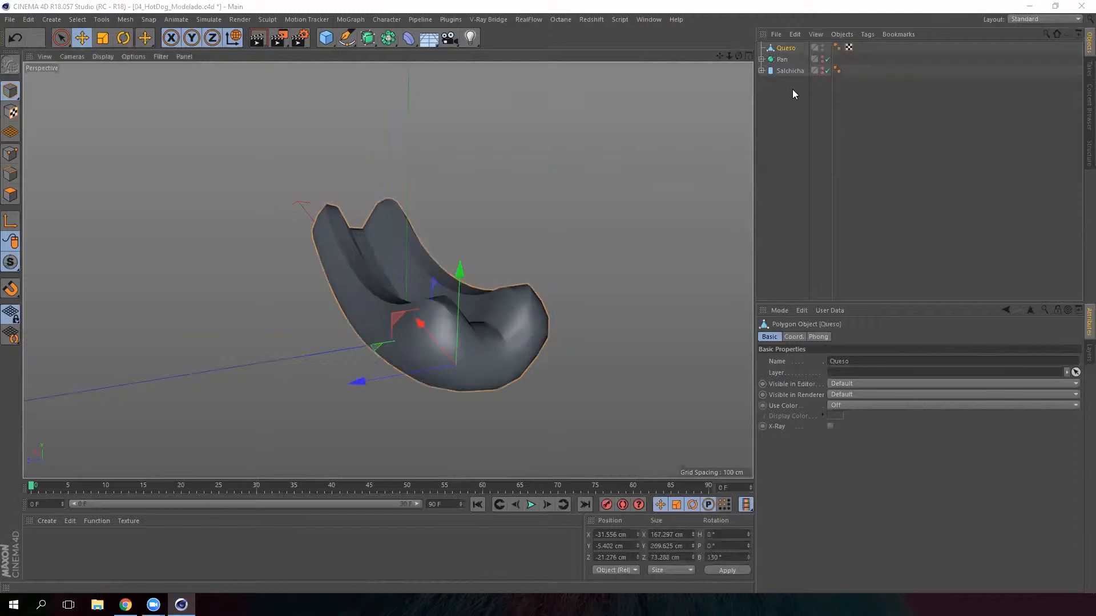
- Select the polygon strips along both upper rims of the Queso mesh with Live Selection
alt+drag(357, 308, 336, 328)
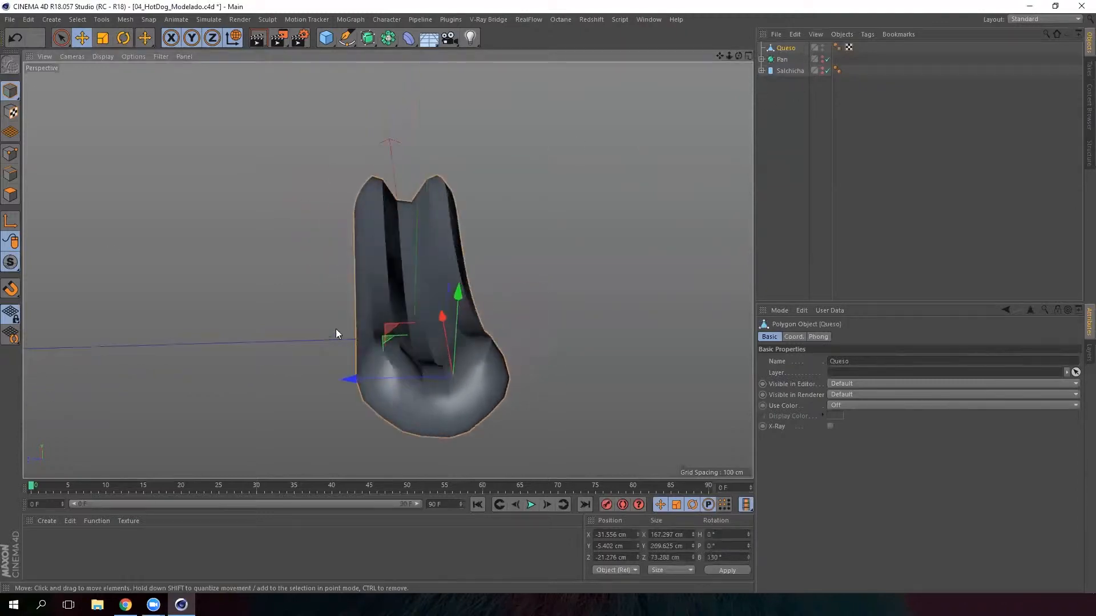
click(12, 195)
alt+drag(421, 334, 255, 267)
key(9)
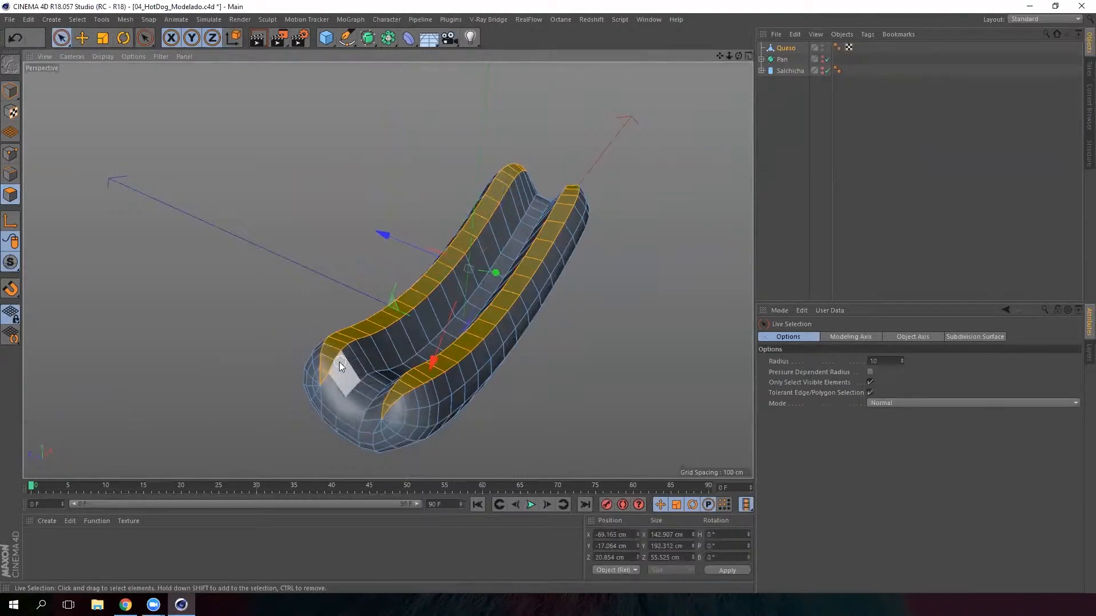
- Add the polygons of the inner groove, up to both ends, to the rim selection on Queso
shift+drag(380, 399, 508, 273)
alt+drag(584, 257, 446, 352)
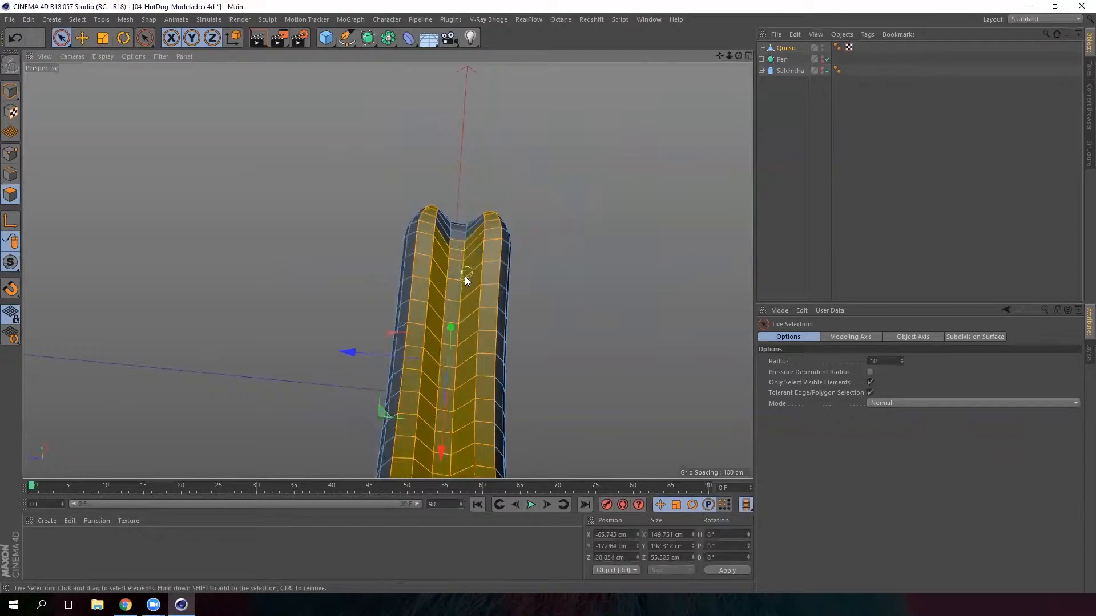
alt+drag(581, 301, 448, 204)
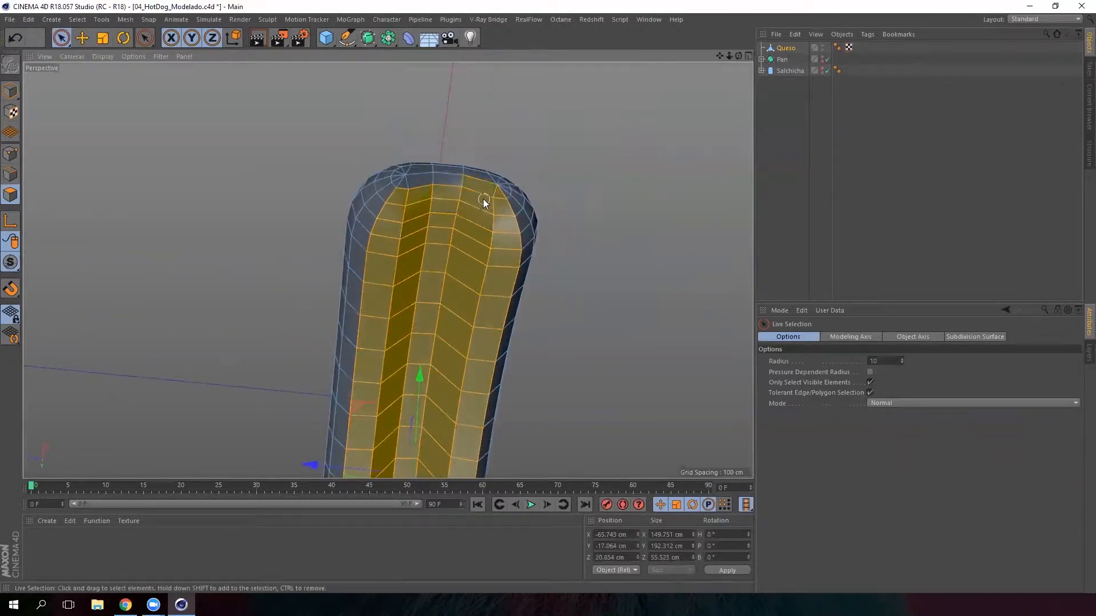
shift+drag(416, 188, 411, 190)
alt+middle_drag(448, 451, 453, 237)
alt+drag(453, 238, 460, 319)
alt+drag(362, 313, 416, 305)
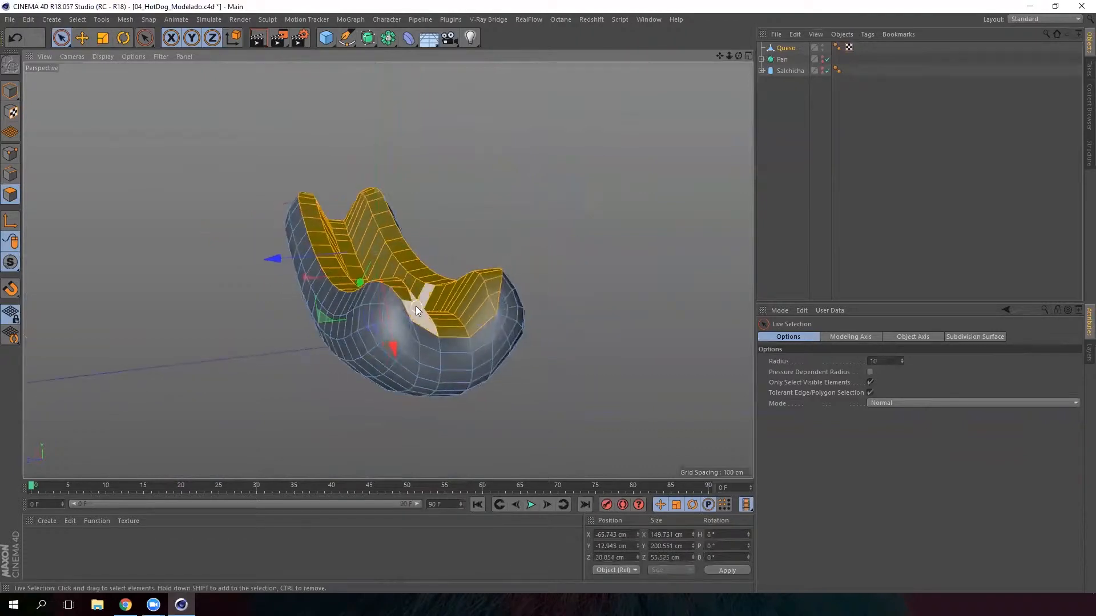
- Split the selected rim and groove polygons into a separate object
right_click(415, 306)
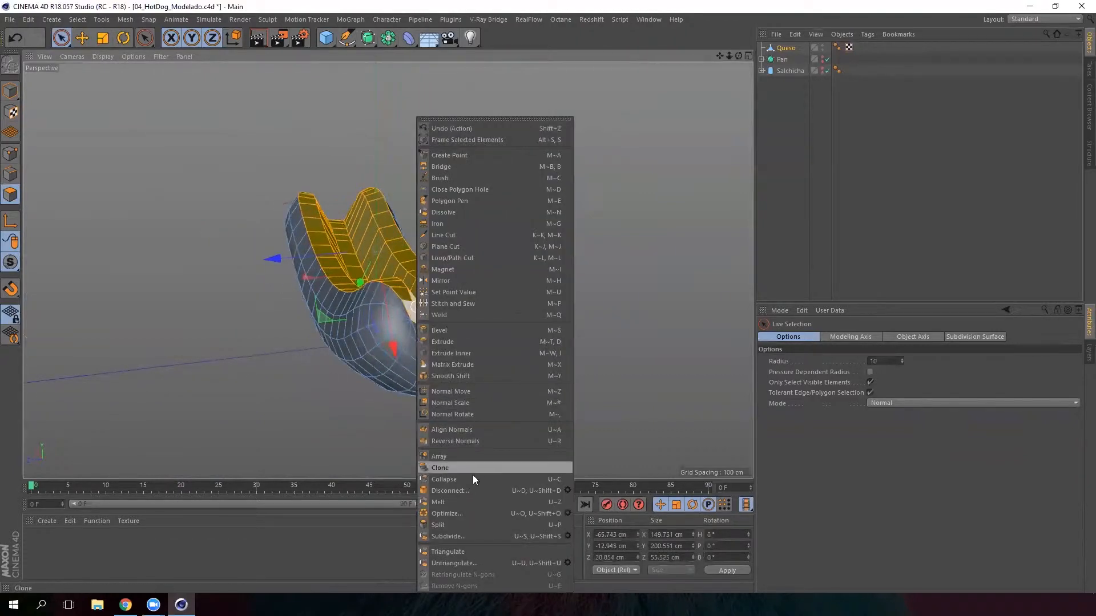
click(438, 525)
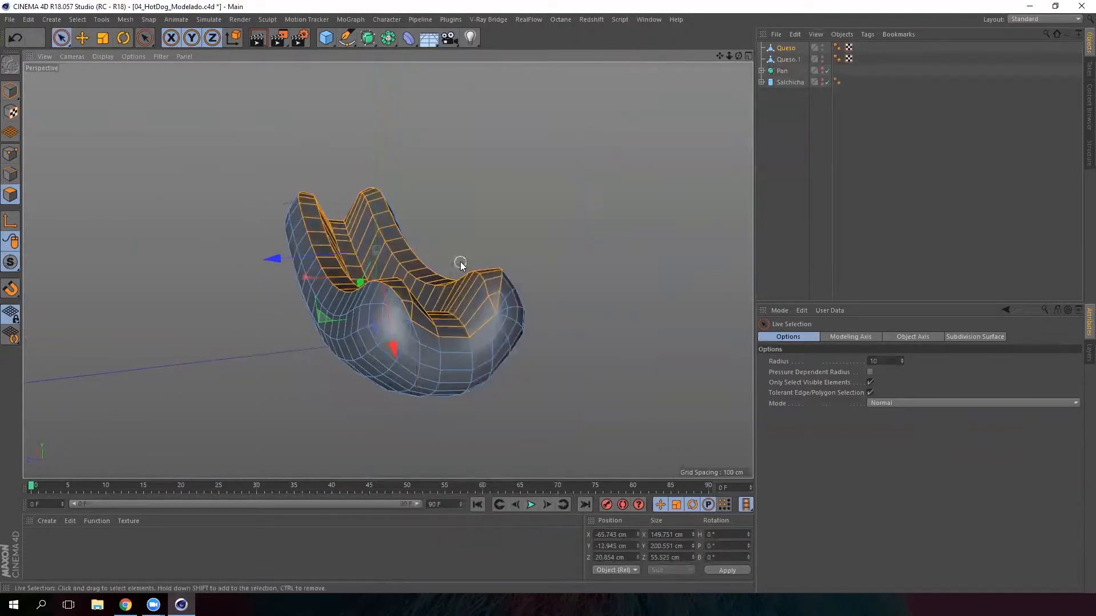
- Try lifting the split-off Queso.1 piece above the full mesh in model mode, and undo the move
click(789, 59)
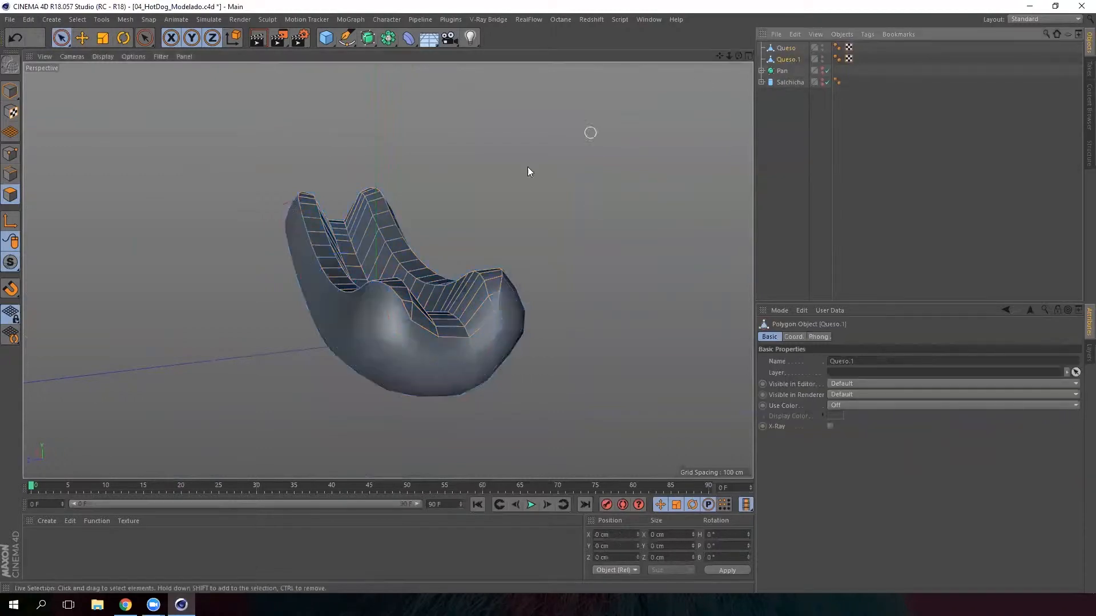
click(74, 42)
click(12, 90)
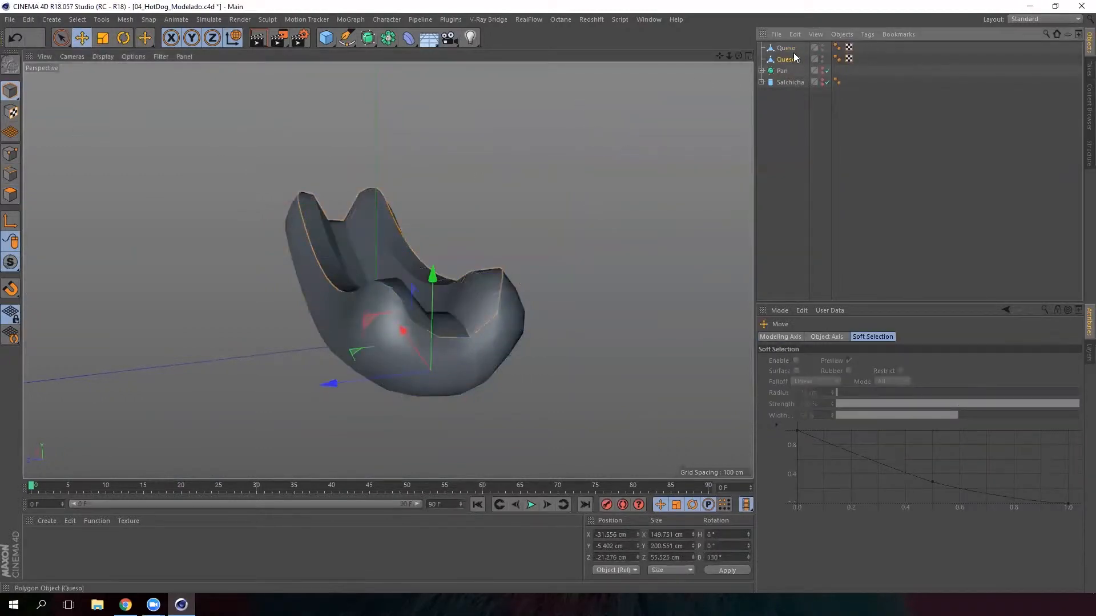
drag(438, 271, 439, 222)
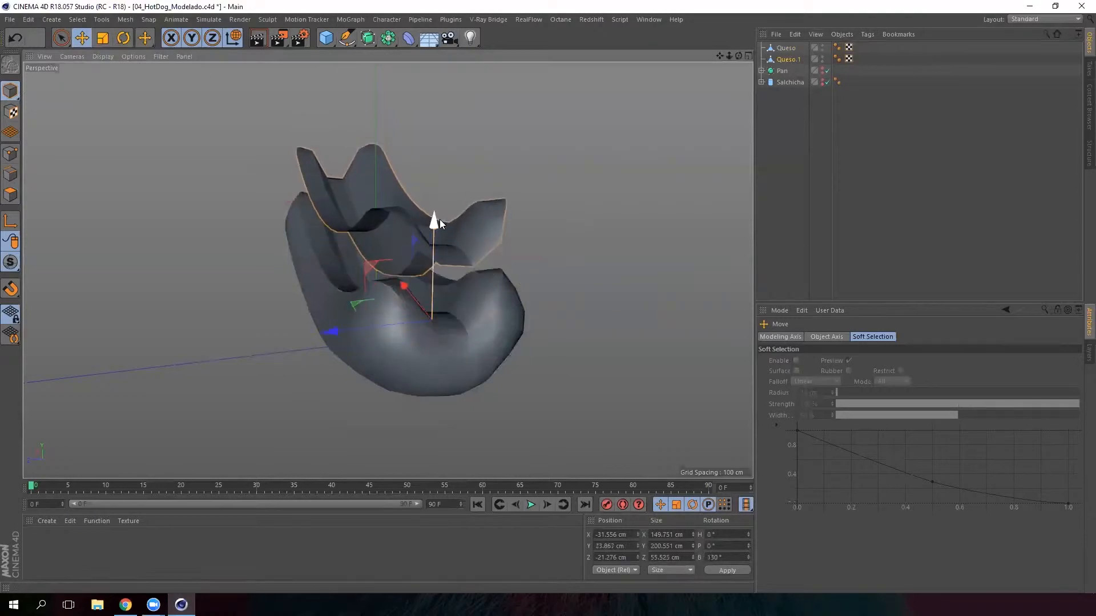
key(ctrl+z)
- Delete the original full Queso mesh and select the split-off Queso.1
click(788, 49)
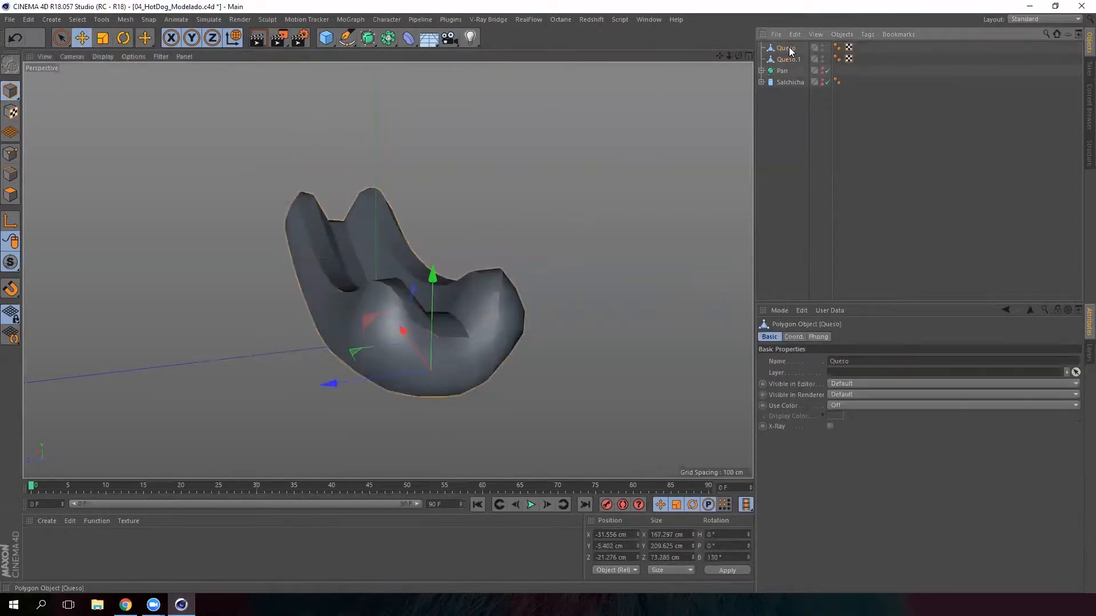
key(Delete)
click(788, 48)
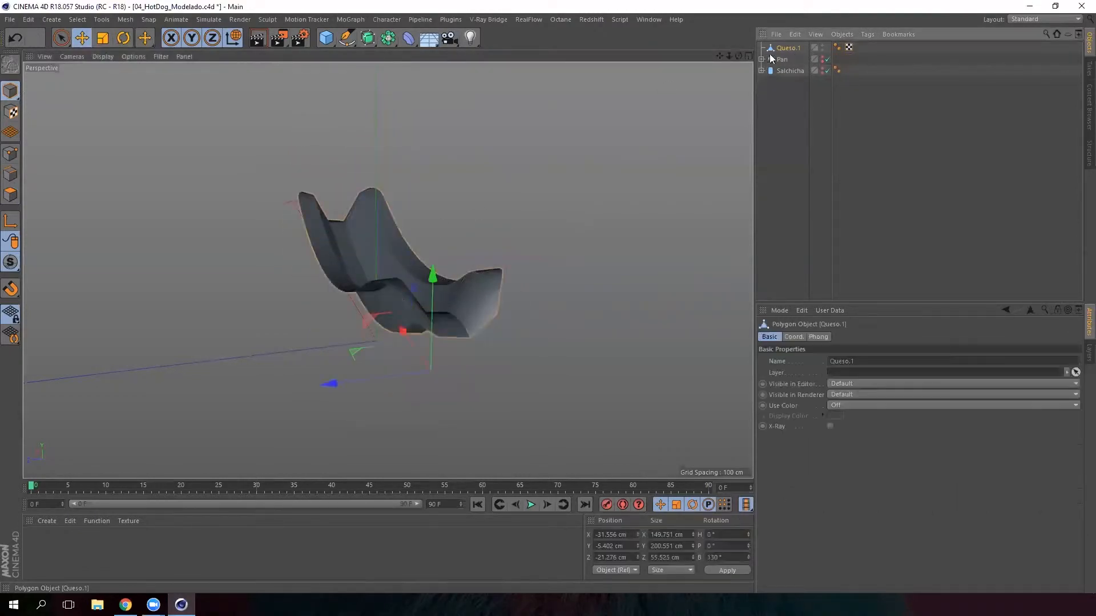
alt+drag(43, 187, 268, 266)
- Show the Pan bun in the viewport again together with the Queso.1 piece
click(786, 60)
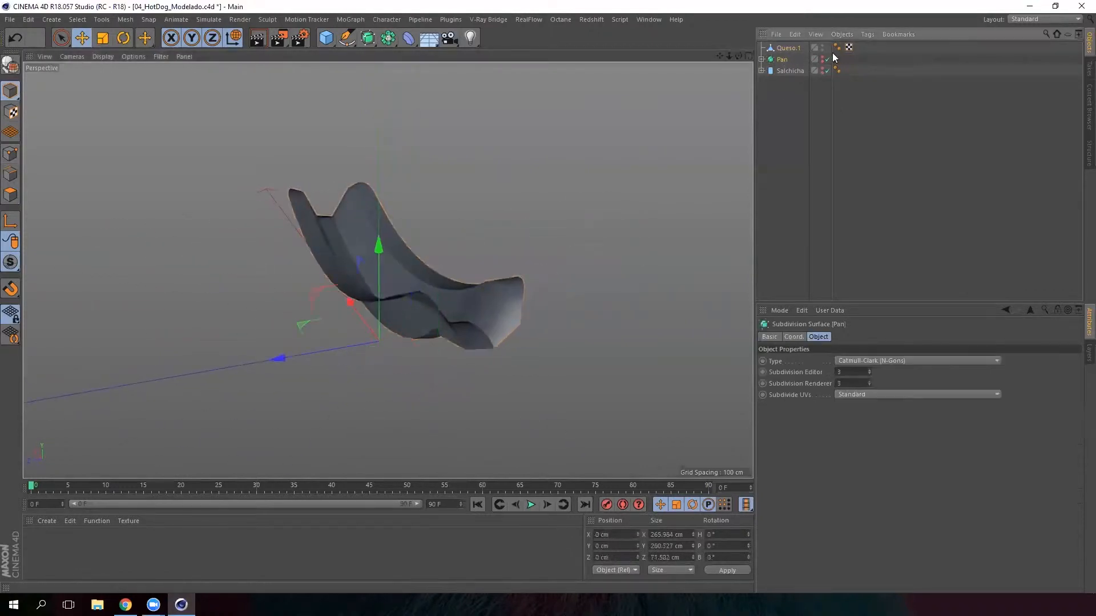
click(822, 59)
mouse_move(384, 260)
alt+mouse_down()
mouse_move(547, 228)
mouse_move(364, 254)
alt+mouse_up()
alt+drag(458, 269, 303, 291)
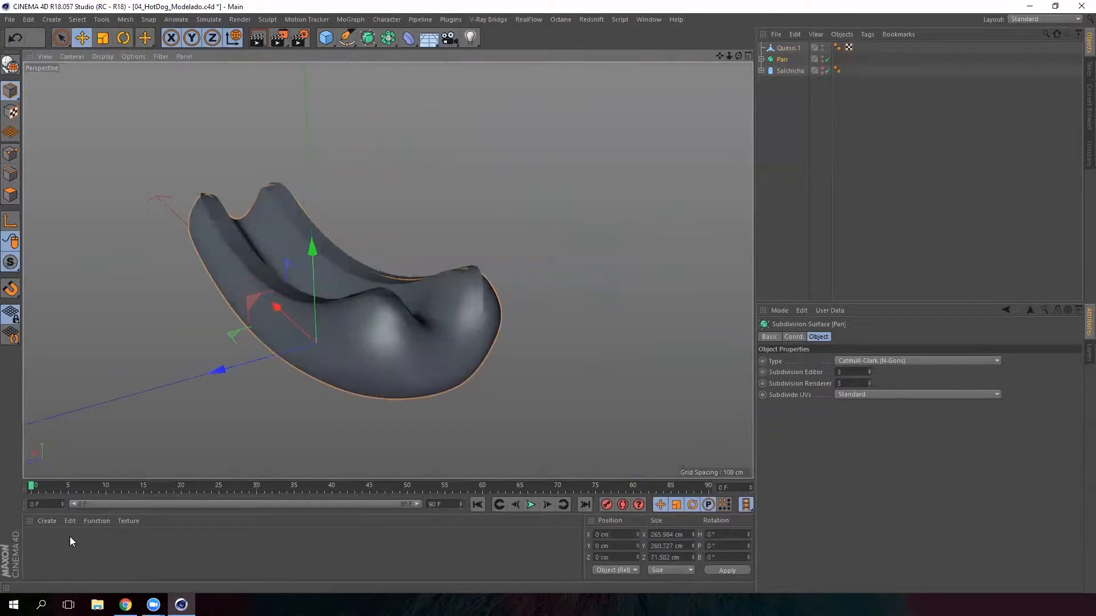
- Create a new material and apply it to the Pan bun
double_click(54, 536)
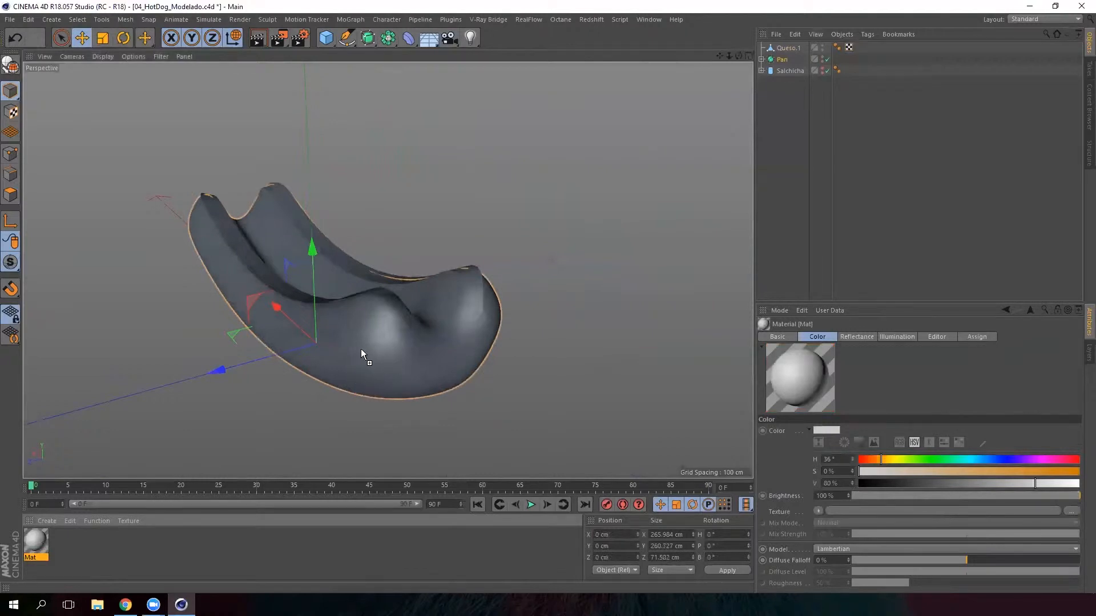
drag(361, 349, 361, 349)
scroll(403, 360, up, 5)
mouse_move(465, 358)
alt+mouse_down()
mouse_move(462, 247)
mouse_move(396, 289)
mouse_move(525, 283)
alt+mouse_up()
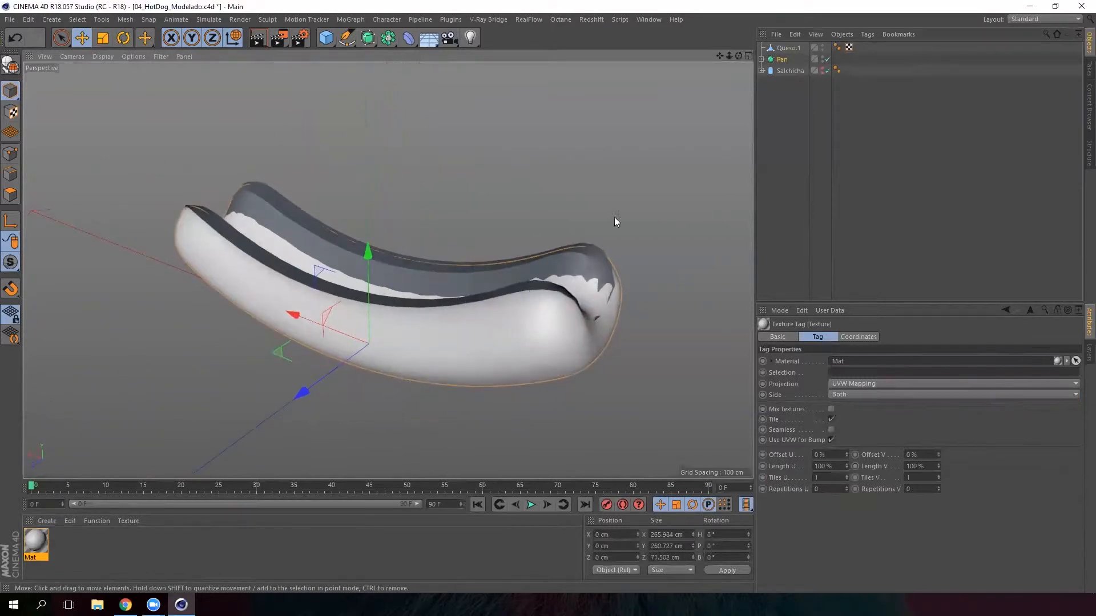
- Set the bun material's colour to orange, about H 33°, S 83%, V 95%
double_click(37, 543)
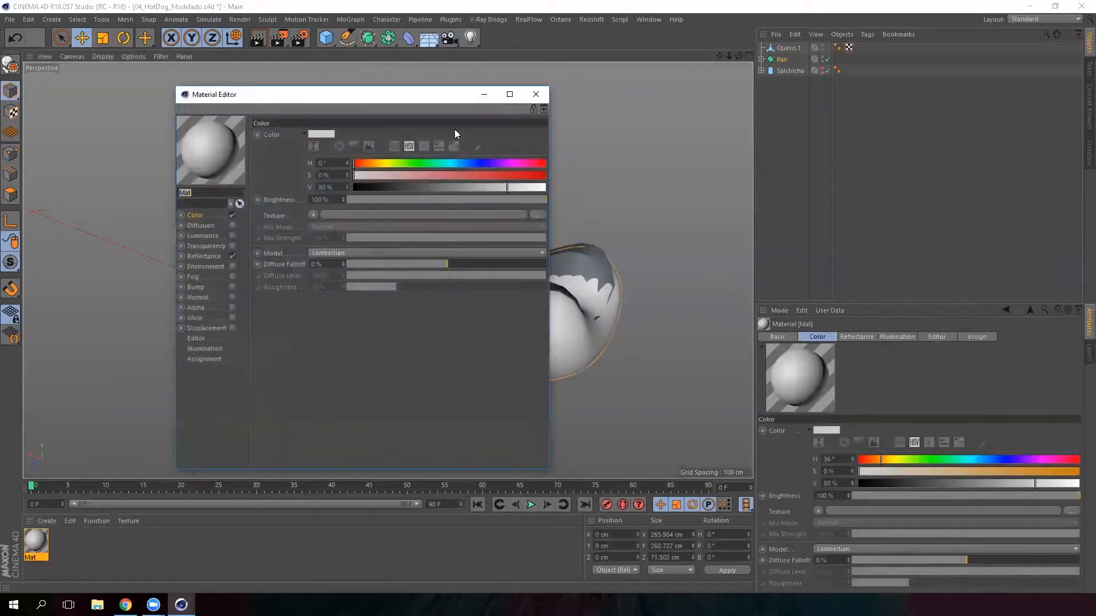
drag(371, 164, 380, 165)
drag(448, 173, 536, 187)
drag(380, 164, 372, 164)
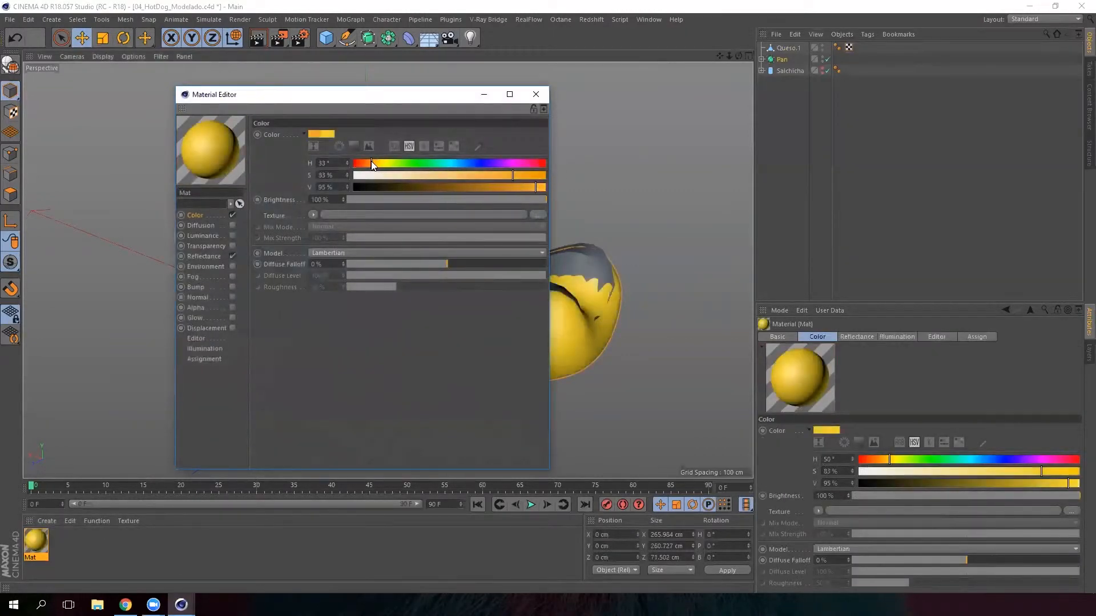
click(531, 97)
- Enable soft selection on the Move tool and switch the Queso.1 mesh to edge editing
alt+drag(467, 267, 393, 302)
click(793, 48)
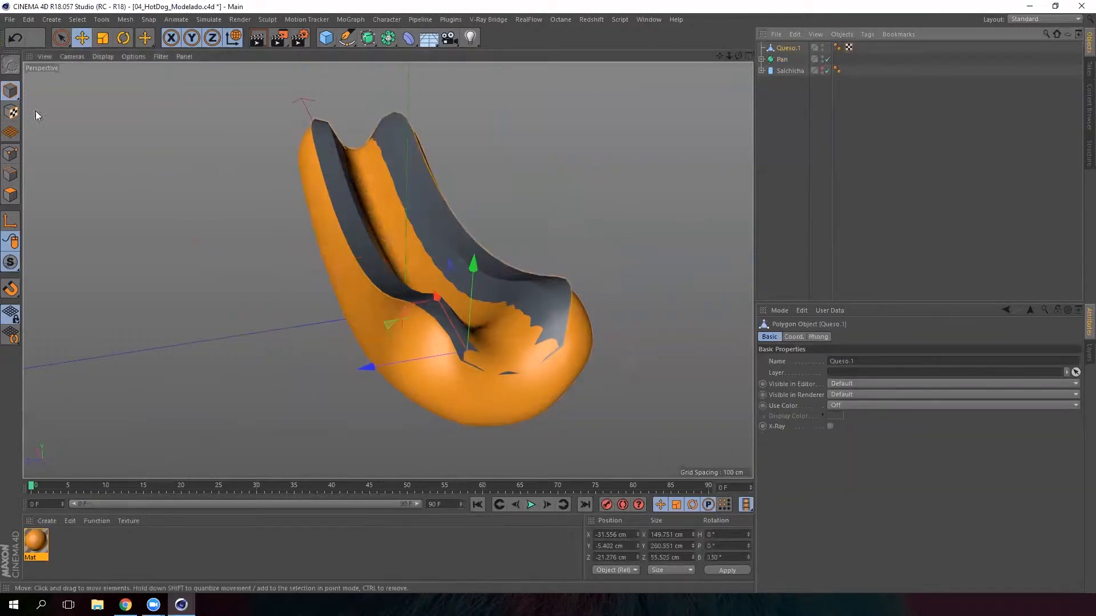
click(85, 39)
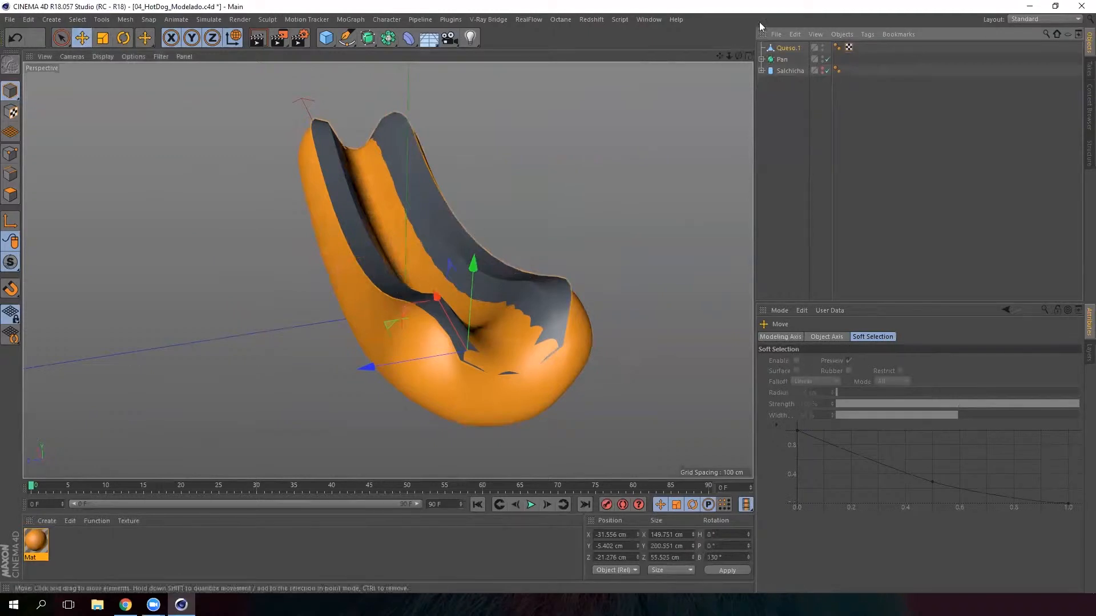
click(9, 157)
click(797, 361)
click(9, 195)
alt+drag(196, 268, 314, 311)
click(10, 174)
- Pull outer edges around the middle of one Queso.1 rim outward over the side of the bun
click(339, 300)
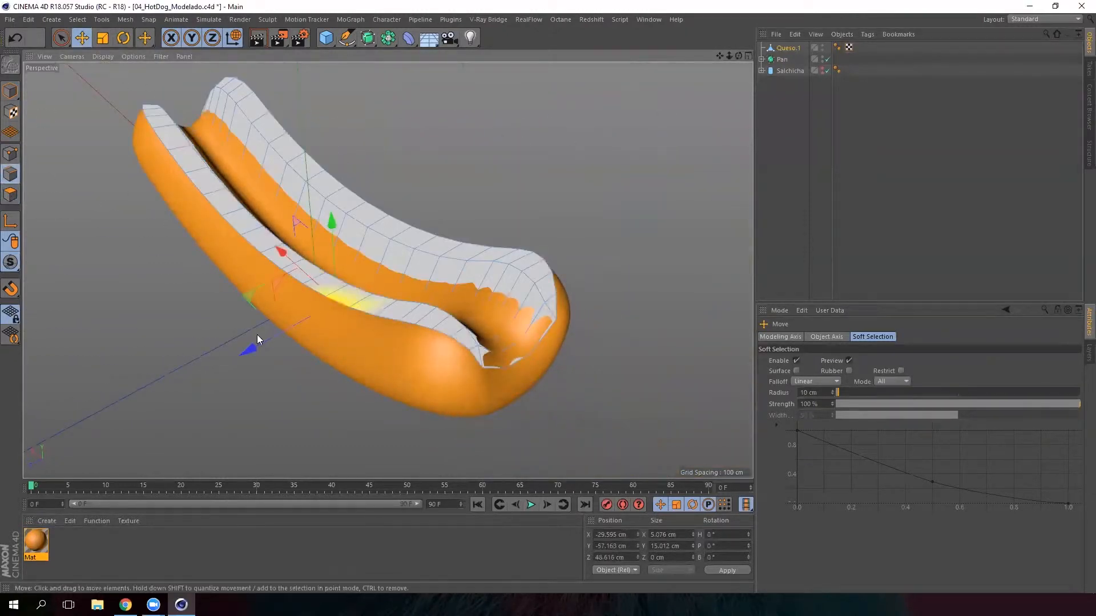
drag(244, 349, 256, 202)
alt+drag(258, 297, 296, 295)
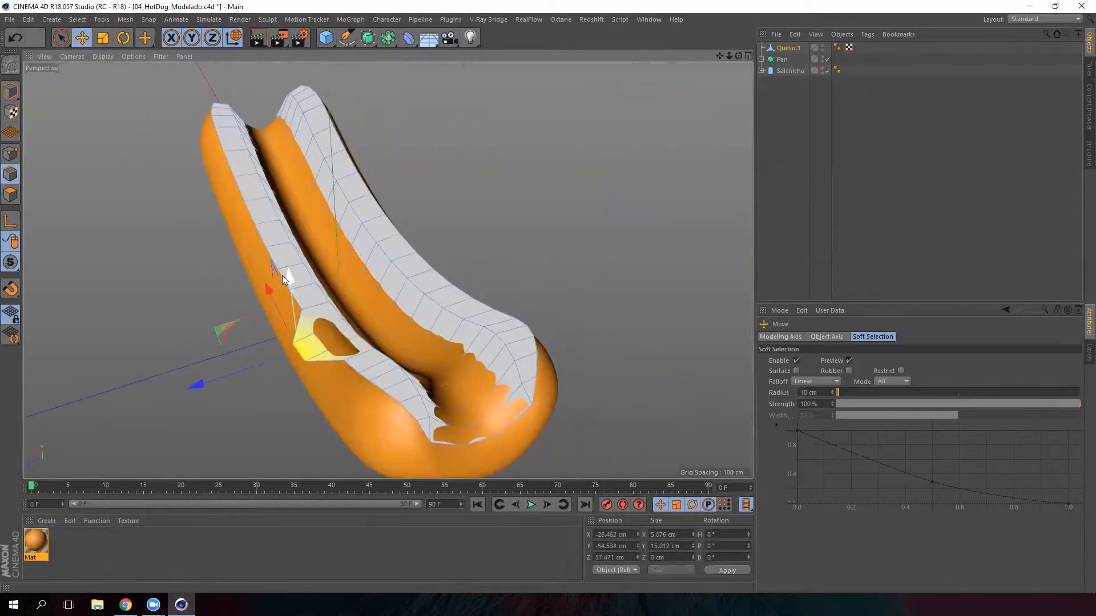
click(266, 256)
alt+drag(162, 282, 304, 231)
- Move outer edges near the raised end of the same Queso.1 rim outward and upward to make its border irregular
click(304, 231)
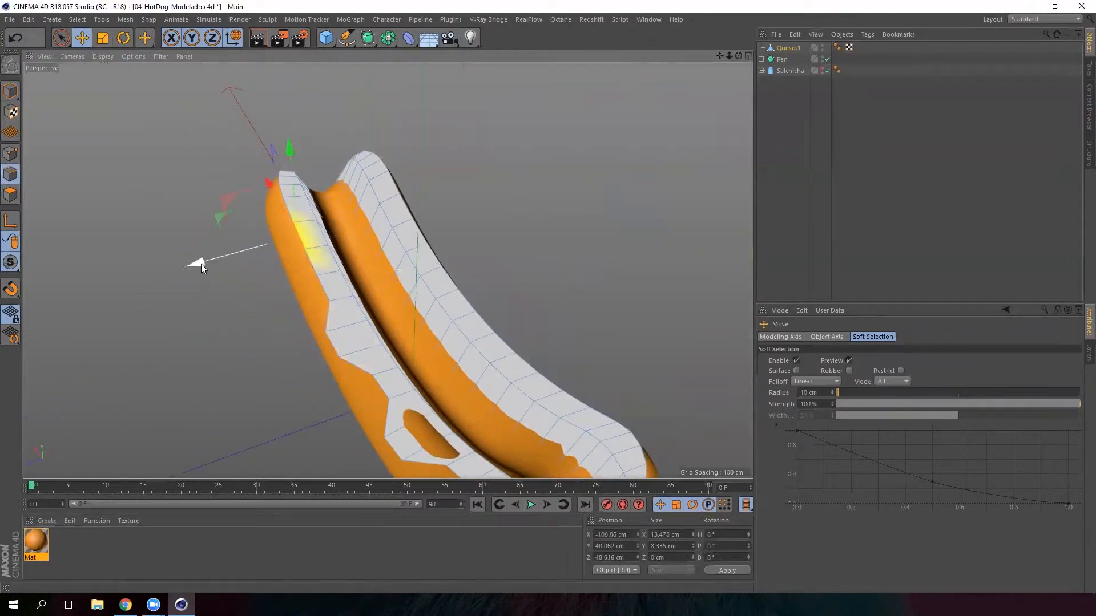
alt+drag(198, 278, 244, 241)
drag(272, 137, 348, 181)
click(346, 252)
click(351, 252)
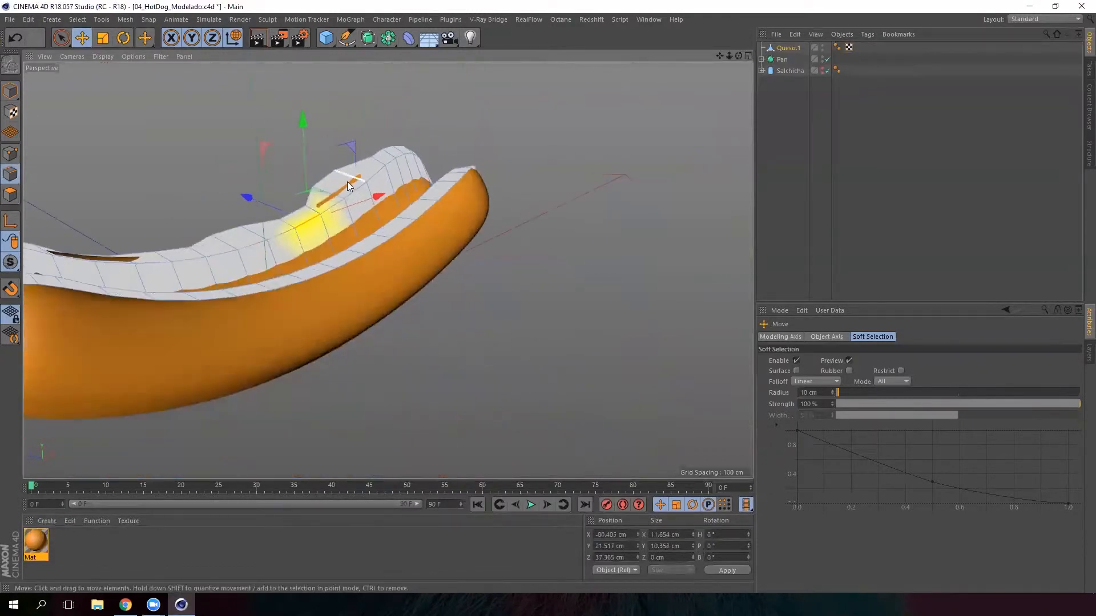
drag(304, 129, 305, 118)
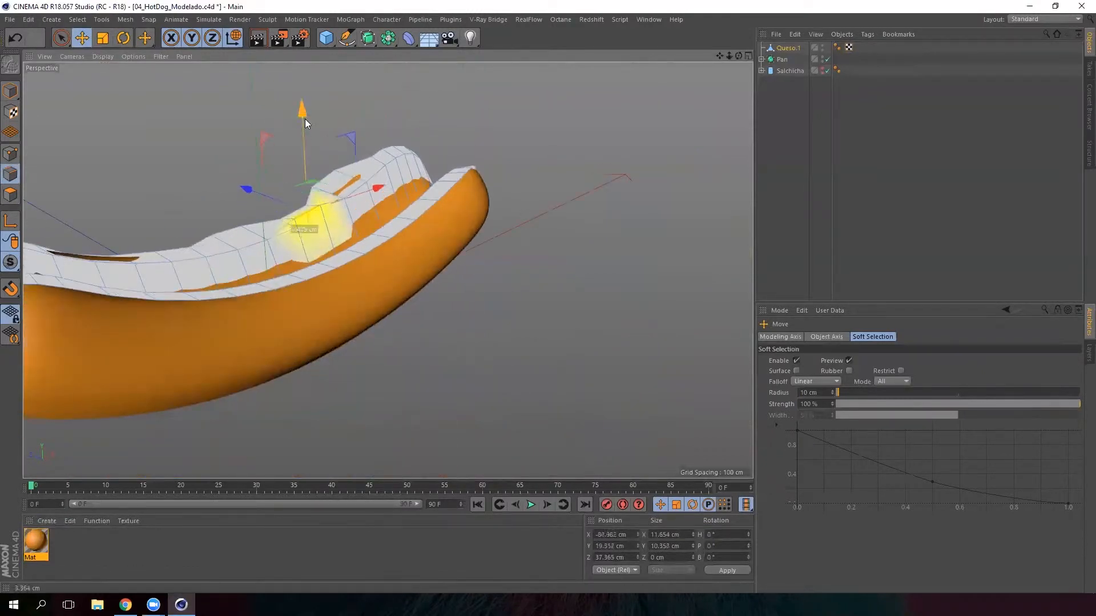
click(248, 251)
drag(251, 157, 243, 142)
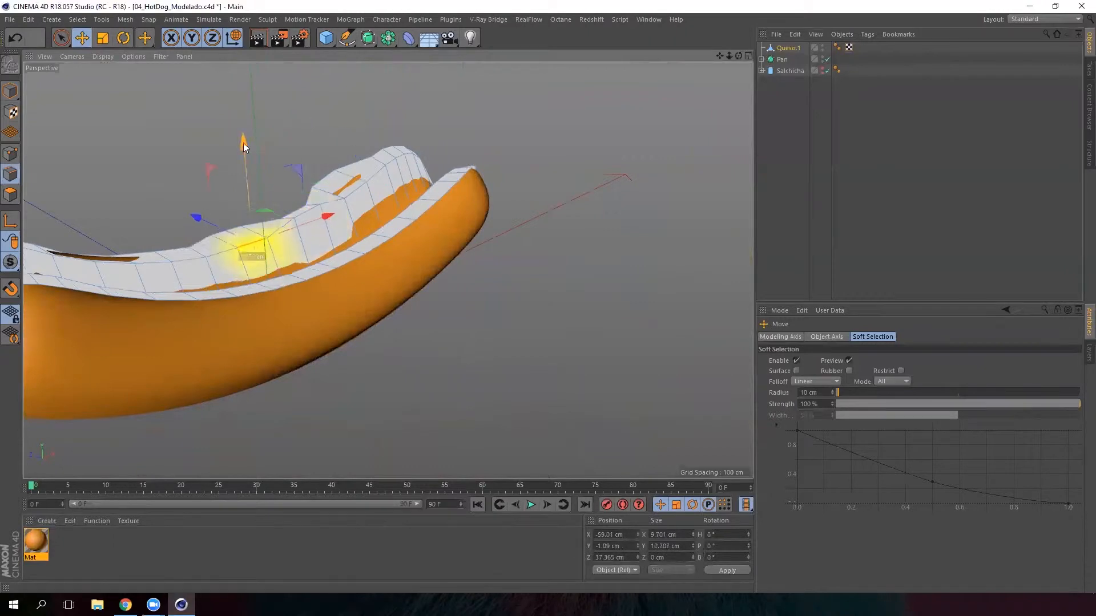
- Continue shaping the same rim by moving outer edges further along the cheese towards its rounded lower end
click(185, 266)
drag(189, 193, 533, 333)
click(533, 333)
drag(481, 310, 503, 315)
click(532, 325)
drag(549, 272, 545, 257)
- Pull the outer edges of that rim near the bun's rounded lower end outward into a drooping cheese tip
alt+drag(531, 363, 528, 346)
click(527, 367)
drag(533, 275, 355, 358)
click(398, 294)
drag(297, 296, 291, 292)
alt+drag(574, 312, 606, 274)
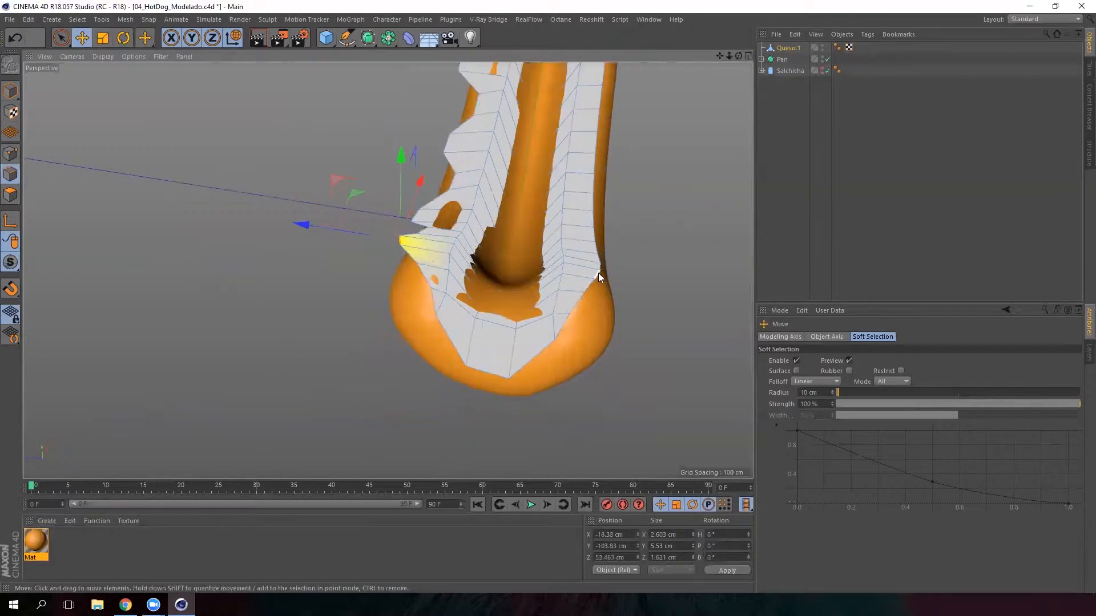
- Pull outer edges of the opposite Queso.1 rim near the bun's rounded lower end outward over the side of the bun
click(598, 273)
drag(492, 258, 535, 265)
alt+drag(625, 322, 501, 324)
click(539, 291)
alt+drag(540, 294, 530, 271)
drag(582, 189, 611, 332)
- Select a run of edges beside the elongated bun opening on that rim and adjust their position together
click(545, 323)
shift+click(529, 331)
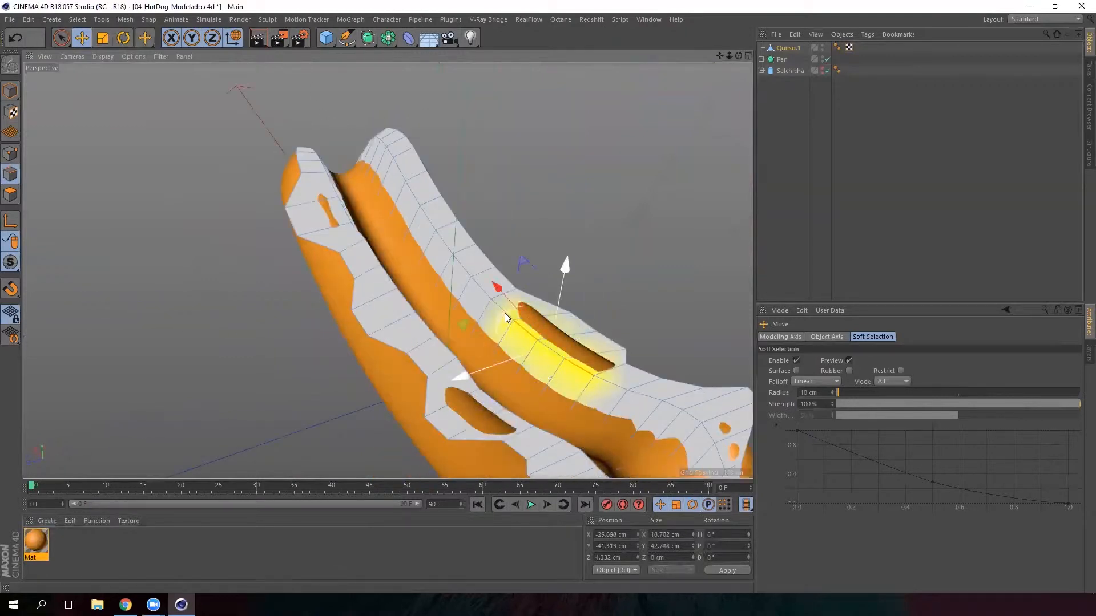
shift+click(480, 288)
mouse_move(534, 230)
mouse_down()
mouse_move(539, 209)
mouse_move(531, 236)
mouse_up()
- Lift the protruding outer tip midway along the rim slightly and adjust the outer edges towards its raised end
alt+drag(452, 335, 356, 298)
click(531, 341)
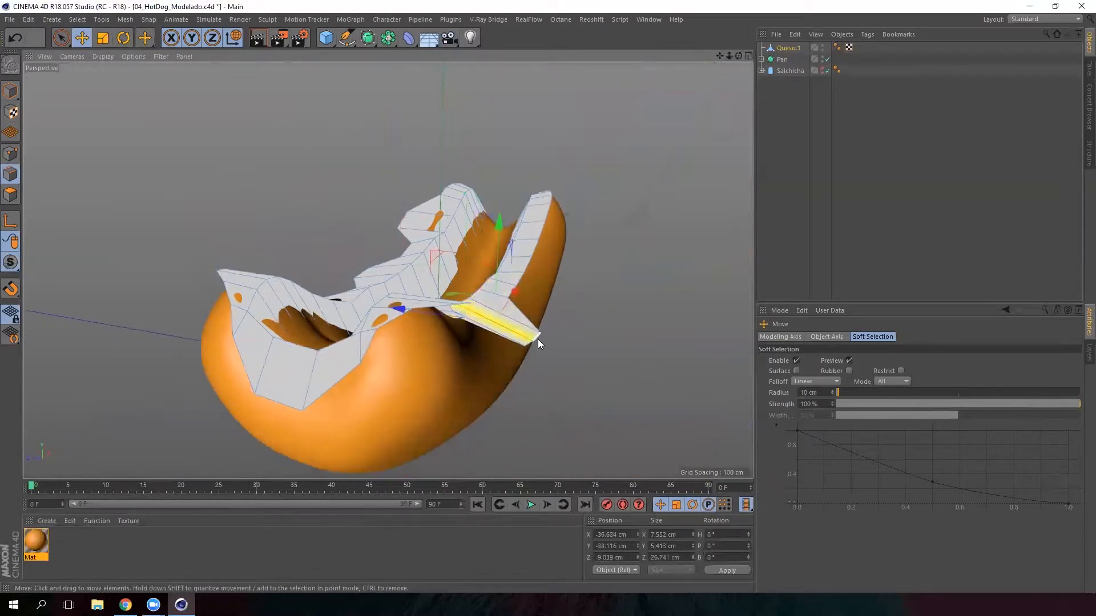
drag(498, 253, 497, 247)
alt+drag(489, 333, 463, 291)
click(530, 324)
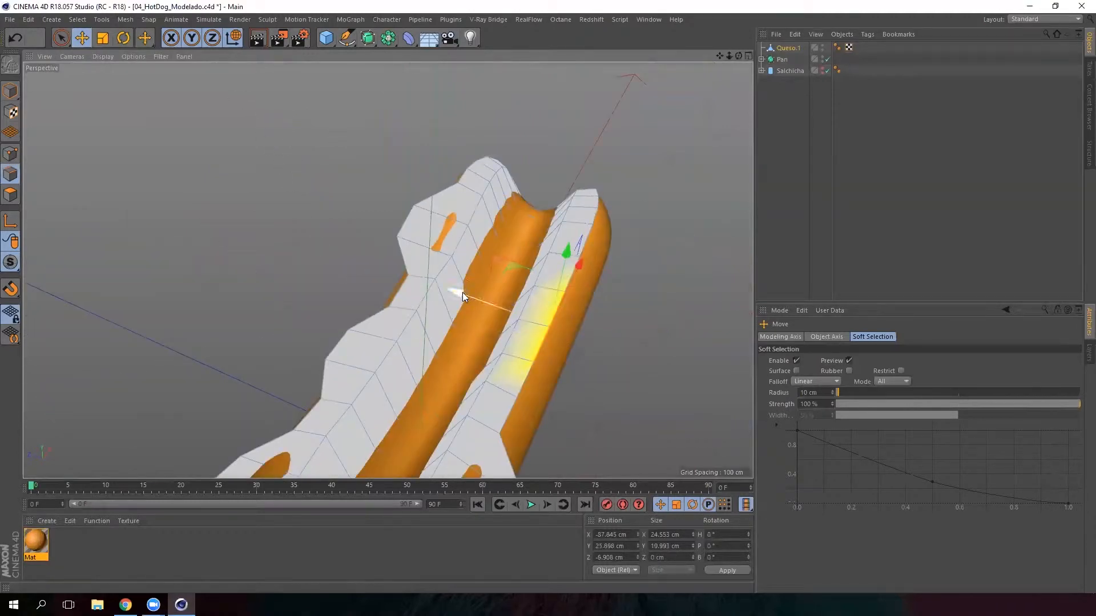
alt+drag(607, 289, 488, 181)
click(525, 371)
- Smooth the cheese by adding a Subdivision Surface and making Queso.1 its child
drag(368, 38, 440, 56)
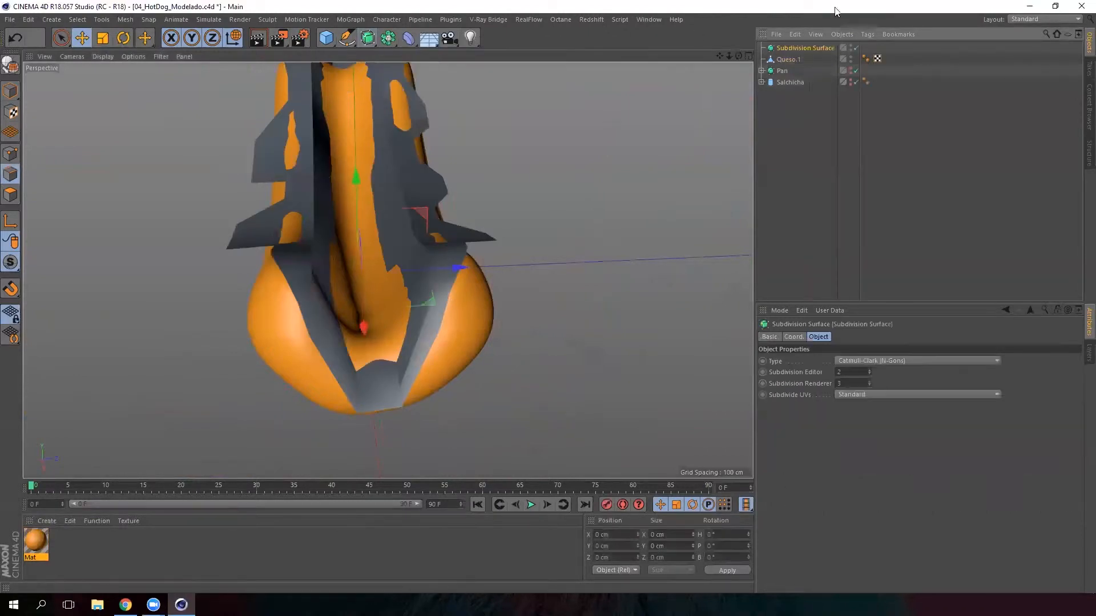
drag(785, 59, 809, 46)
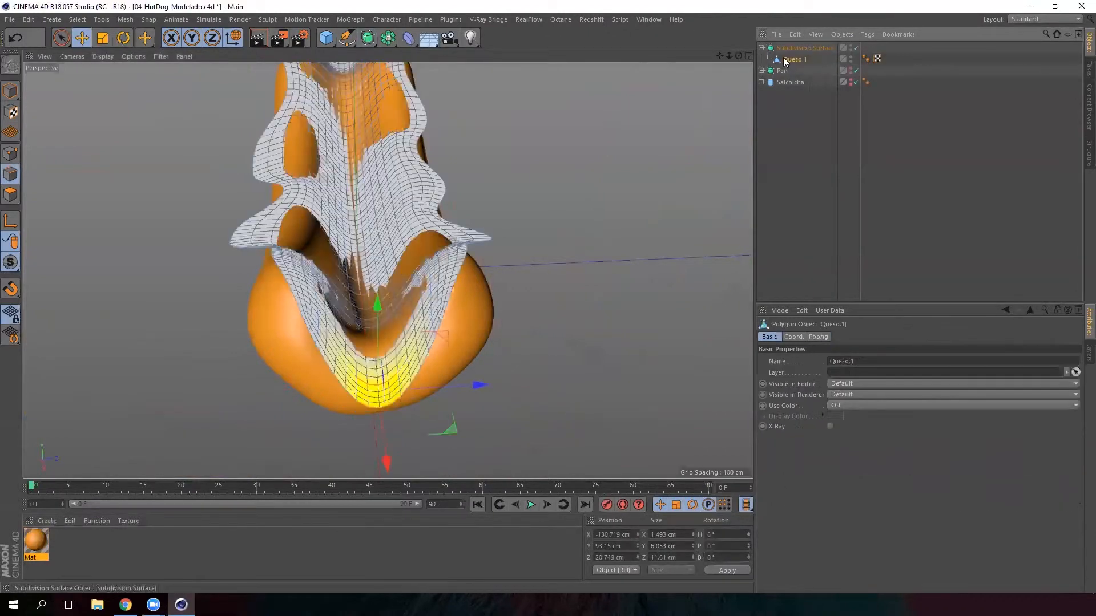
alt+drag(420, 195, 356, 270)
click(762, 48)
click(797, 49)
alt+middle_drag(318, 169, 451, 156)
mouse_move(284, 240)
mouse_down()
mouse_move(285, 231)
mouse_move(249, 230)
mouse_move(368, 212)
mouse_move(251, 212)
mouse_move(308, 295)
mouse_move(432, 251)
mouse_move(381, 264)
mouse_move(416, 235)
mouse_move(419, 311)
mouse_move(531, 311)
mouse_move(394, 264)
mouse_move(281, 260)
mouse_up()
click(761, 48)
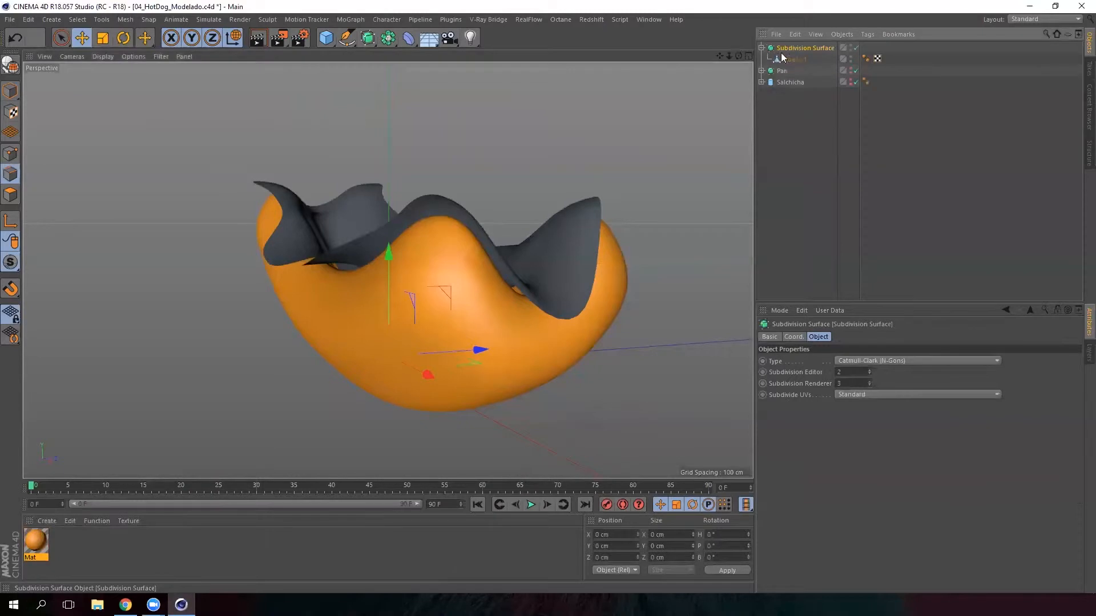
- Select Queso.1 and reposition adjoining outer edges of the drip midway along its side rim
click(794, 59)
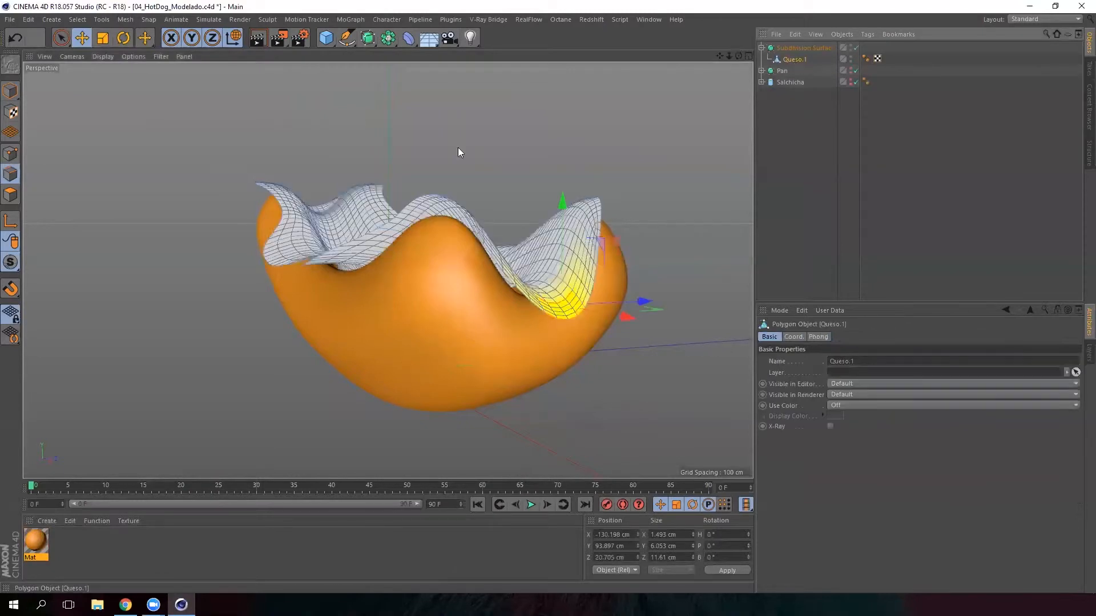
click(269, 260)
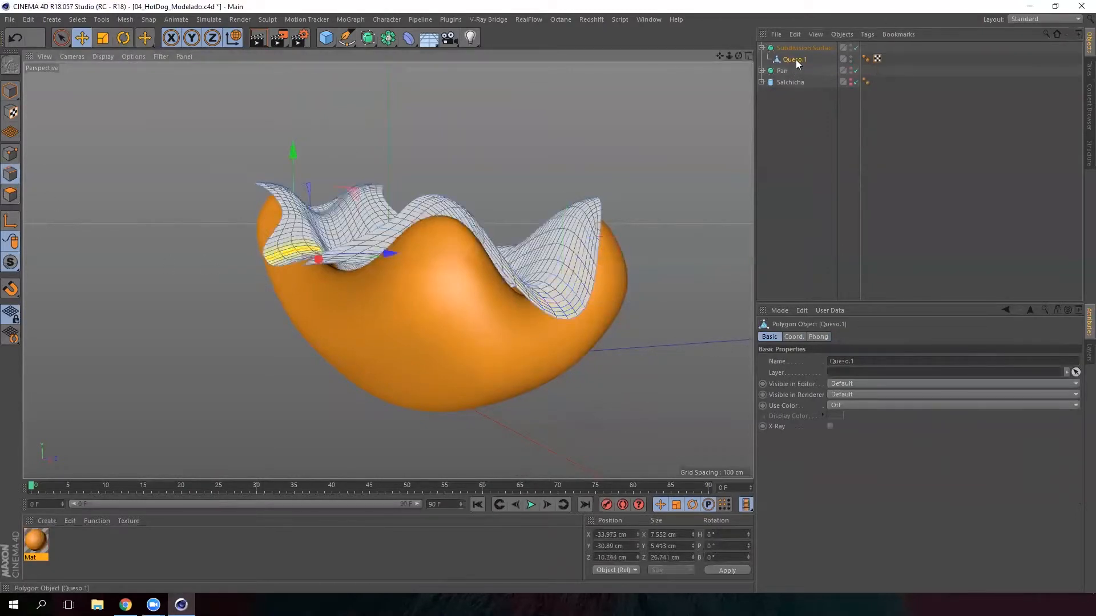
scroll(204, 236, up, 5)
click(247, 277)
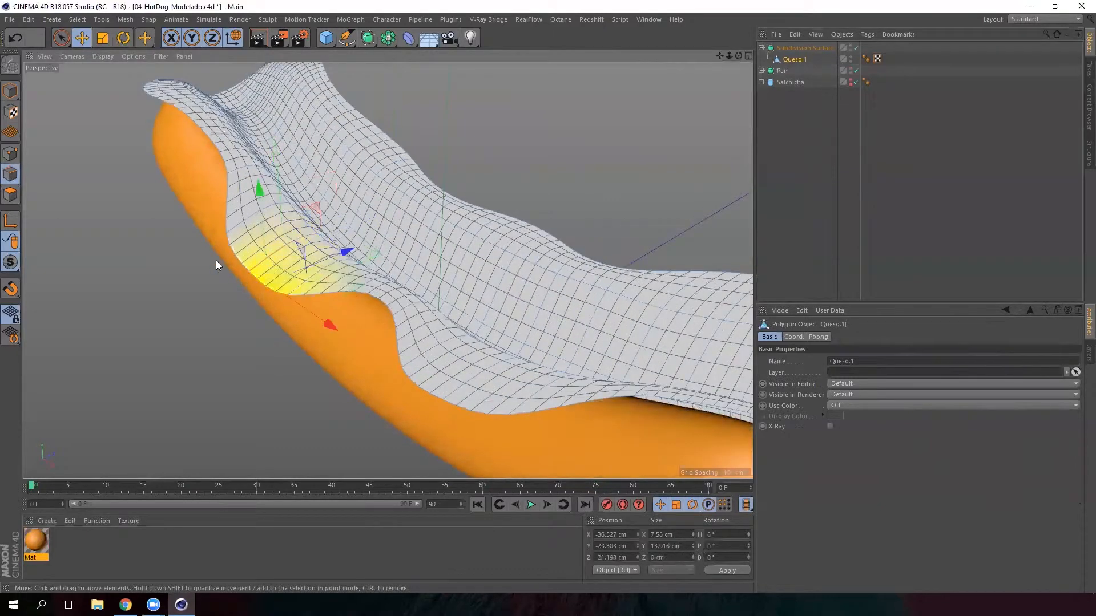
shift+click(235, 259)
alt+drag(235, 259, 193, 243)
drag(252, 133, 349, 261)
alt+drag(349, 261, 358, 210)
- Select neighbouring outer edges of the next drip towards the raised end and bring them closer to the bun
click(337, 230)
shift+click(343, 228)
shift+click(345, 226)
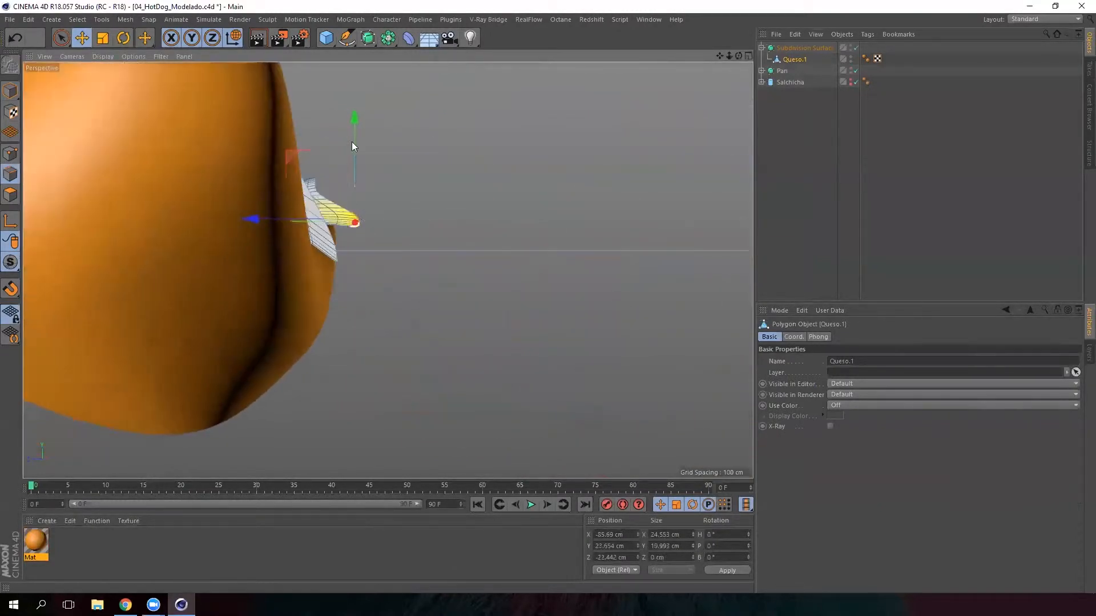
drag(354, 127, 349, 146)
drag(255, 242, 245, 243)
alt+drag(475, 225, 319, 201)
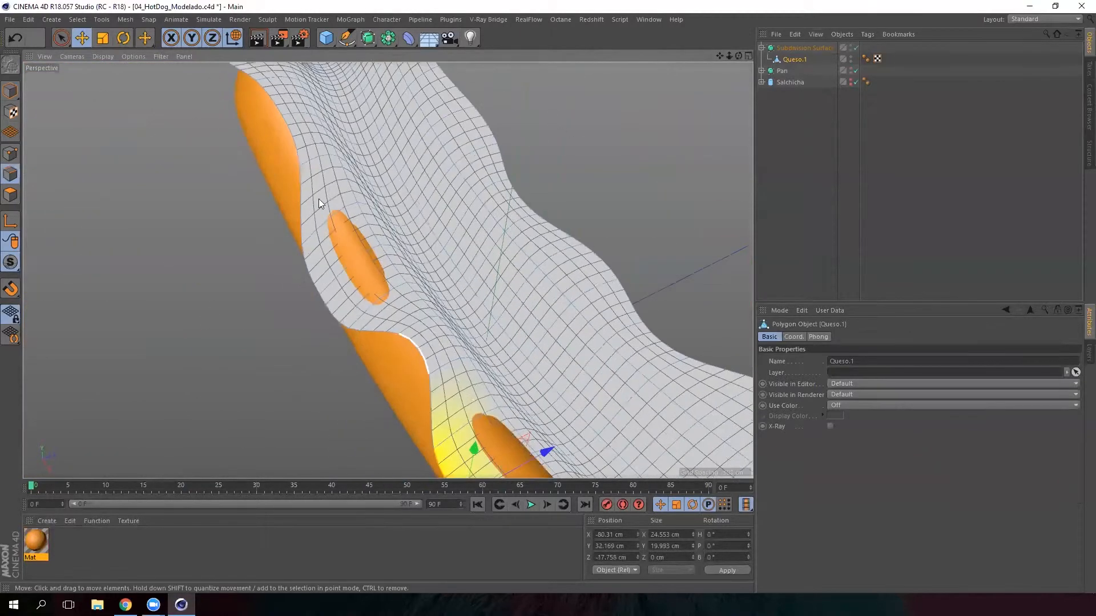
- Select the inner edges beside the two bun openings on this rim and raise them to cover the bun
click(376, 234)
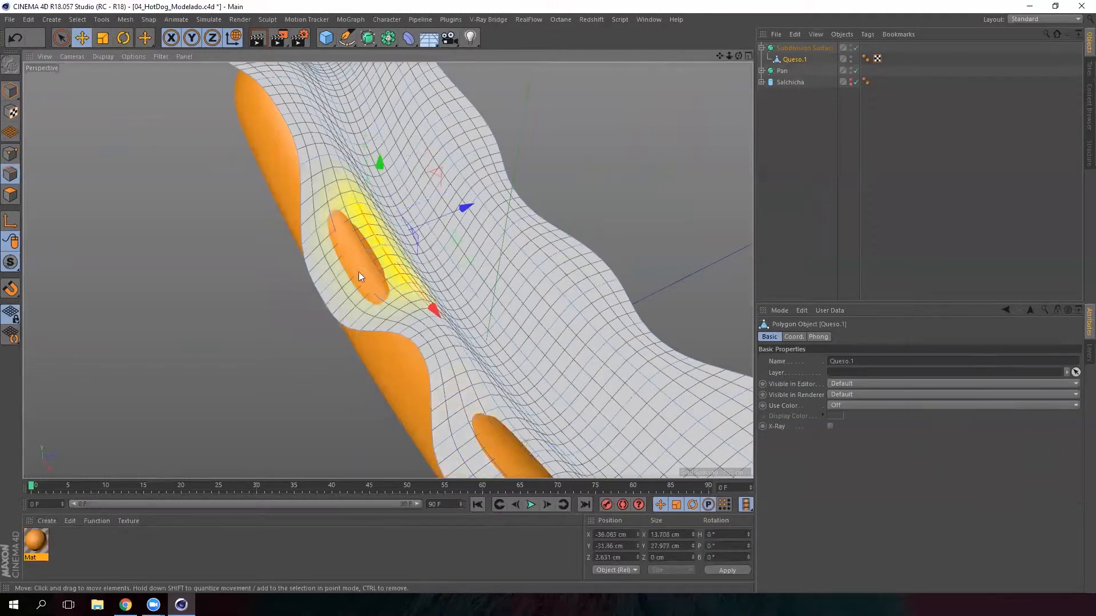
alt+middle_drag(360, 276, 271, 188)
shift+click(456, 371)
shift+click(455, 371)
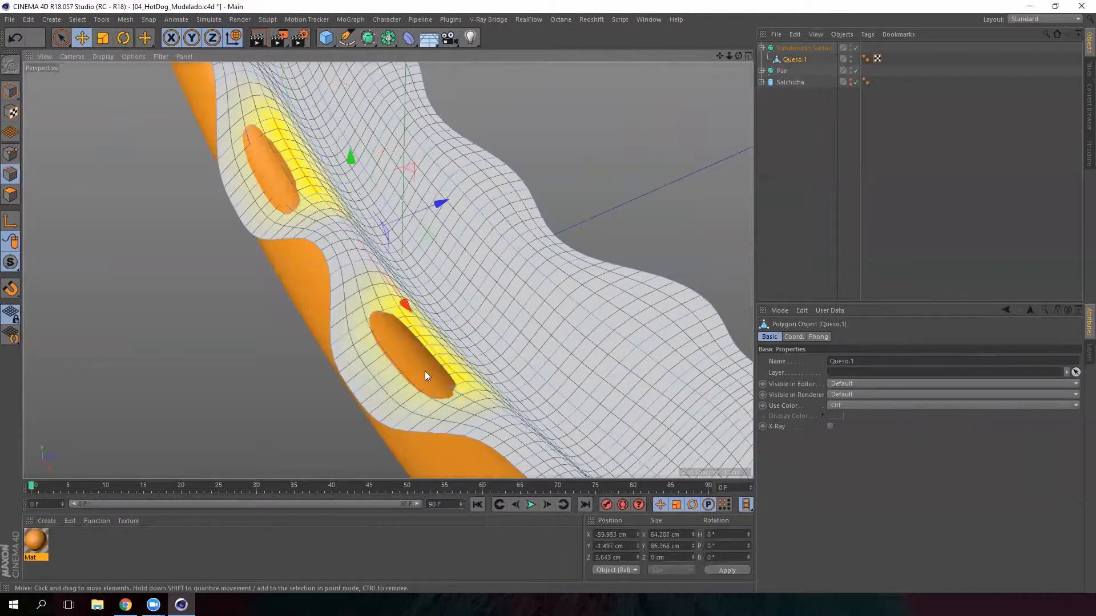
alt+drag(424, 371, 407, 228)
drag(405, 188, 405, 176)
- Reposition individual outer edges along the rim on the other side so the cheese follows the bun
alt+drag(377, 249, 611, 240)
click(590, 238)
alt+drag(611, 240, 634, 310)
click(564, 258)
mouse_move(564, 258)
alt+mouse_down()
mouse_move(590, 299)
mouse_move(553, 258)
alt+mouse_up()
drag(605, 233, 575, 226)
drag(565, 135, 553, 233)
- Select the inner and outer edges around the bun opening on the other rim and pull them outward over the bun
shift+click(555, 227)
alt+middle_drag(555, 228, 303, 277)
shift+click(545, 170)
alt+drag(542, 178, 473, 229)
drag(350, 192, 530, 219)
click(546, 207)
shift+click(552, 189)
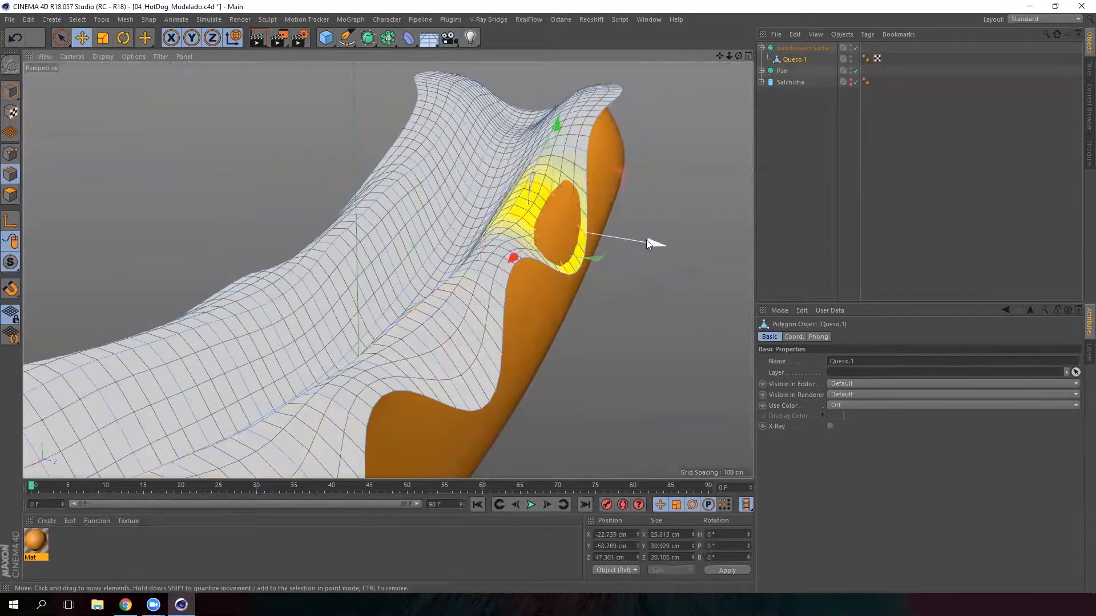
drag(647, 240, 662, 247)
- Lift the outer edges in the dip beside the rounded end and shift them sideways over the bun
alt+drag(470, 262, 411, 302)
click(463, 320)
mouse_move(443, 230)
mouse_down()
mouse_move(442, 249)
mouse_move(440, 233)
mouse_up()
drag(343, 334, 325, 333)
drag(421, 233, 453, 231)
shift+click(471, 324)
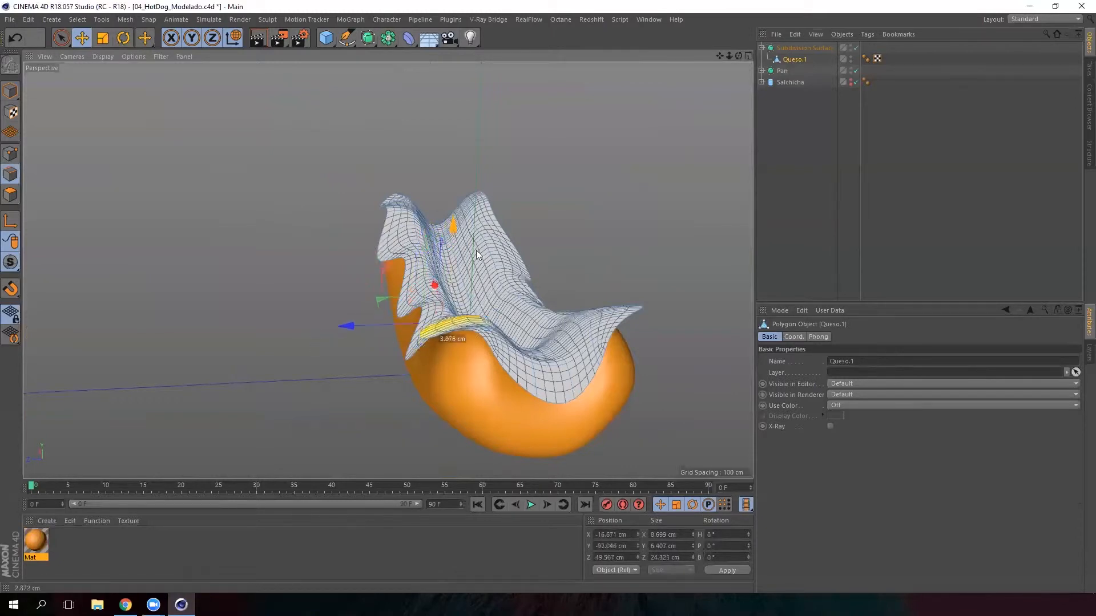
- Bend the flared cheese tip beside the rounded end downward onto the bun
click(642, 305)
alt+drag(641, 306, 618, 332)
drag(621, 240, 612, 309)
- Raise the border edges at the front of the cheese's rounded end and shift them sideways
alt+drag(603, 376, 552, 360)
click(555, 361)
drag(569, 281, 568, 265)
drag(463, 347, 488, 344)
drag(579, 268, 581, 254)
alt+drag(487, 267, 554, 302)
- With the Move tool, raise the edges across the inner channel at one end of the cheese
click(83, 38)
click(476, 313)
alt+drag(485, 311, 391, 333)
click(421, 285)
drag(420, 227, 420, 214)
- Adjust the height and outward position of the rim edge in the dip where the bun shows through
alt+drag(337, 304, 74, 309)
mouse_move(295, 293)
alt+mouse_down()
mouse_move(512, 300)
mouse_move(303, 286)
alt+mouse_up()
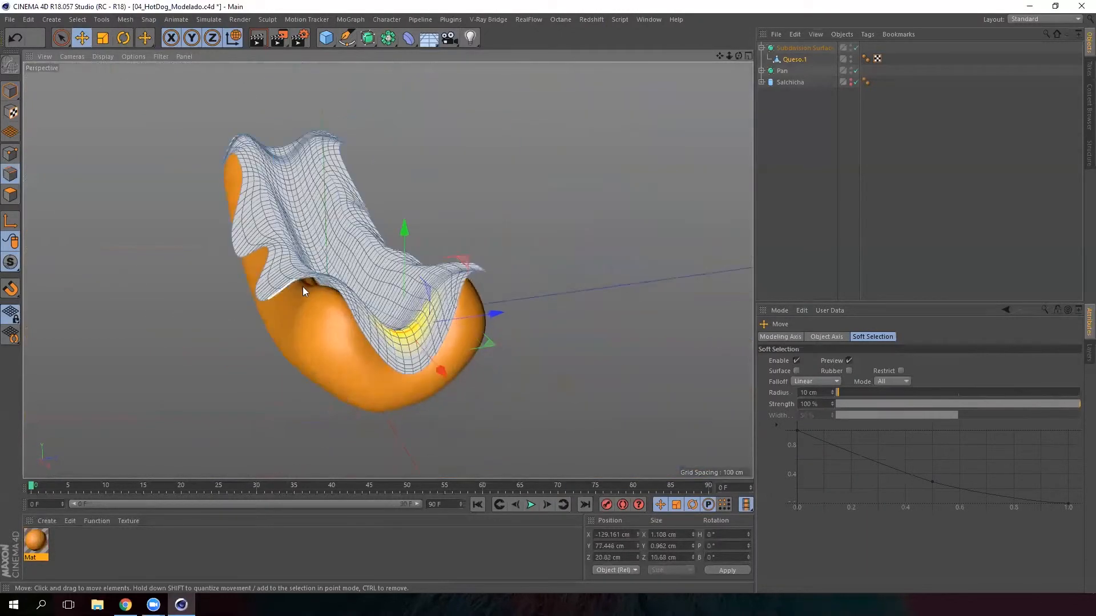
click(327, 281)
drag(317, 207, 315, 209)
drag(418, 268, 406, 270)
drag(310, 211, 309, 202)
- Return to whole-object mode and set the cheese's Subdivision Surface editor subdivision to 3
mouse_move(277, 261)
alt+mouse_down()
mouse_move(344, 262)
mouse_move(379, 285)
mouse_move(364, 239)
mouse_move(325, 233)
mouse_move(258, 284)
mouse_move(267, 264)
alt+mouse_up()
scroll(267, 263, up, 3)
alt+middle_drag(267, 264, 344, 257)
alt+drag(344, 257, 287, 236)
alt+middle_drag(287, 237, 449, 304)
alt+drag(449, 304, 348, 283)
click(664, 165)
click(11, 91)
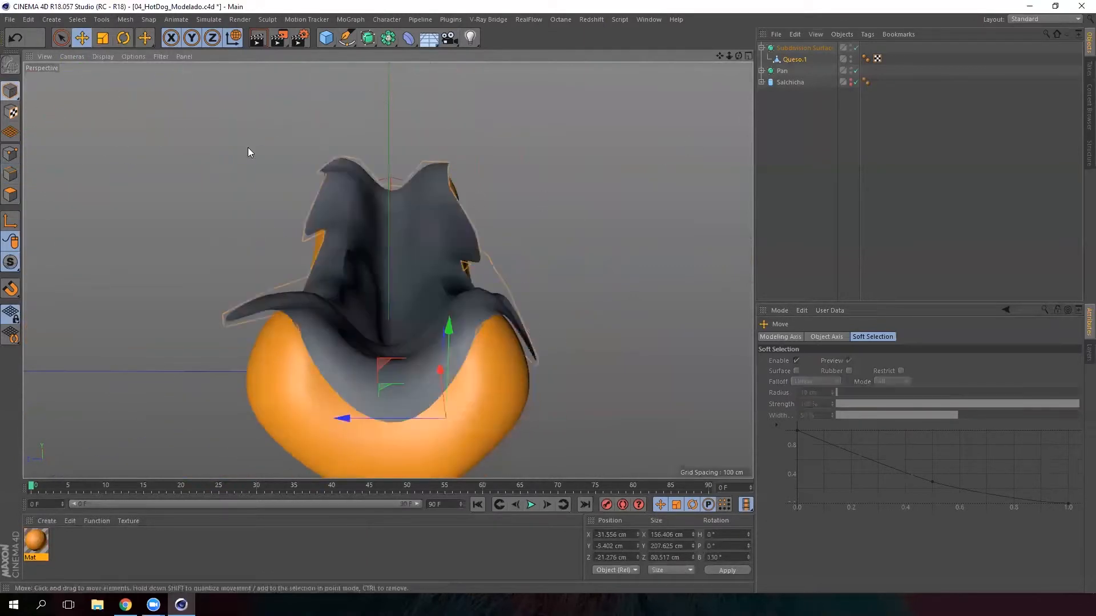
alt+drag(410, 231, 416, 297)
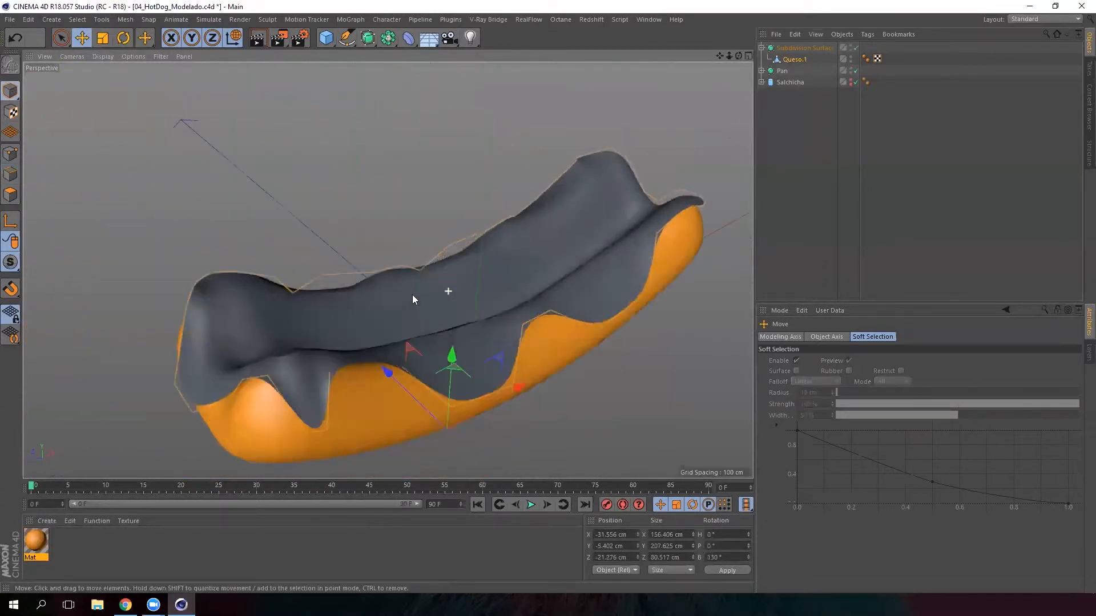
click(820, 51)
mouse_move(474, 327)
alt+mouse_down()
mouse_move(569, 295)
mouse_move(486, 328)
alt+mouse_up()
- Make the Salchicha object visible in the viewport to check it against the cheese
click(762, 47)
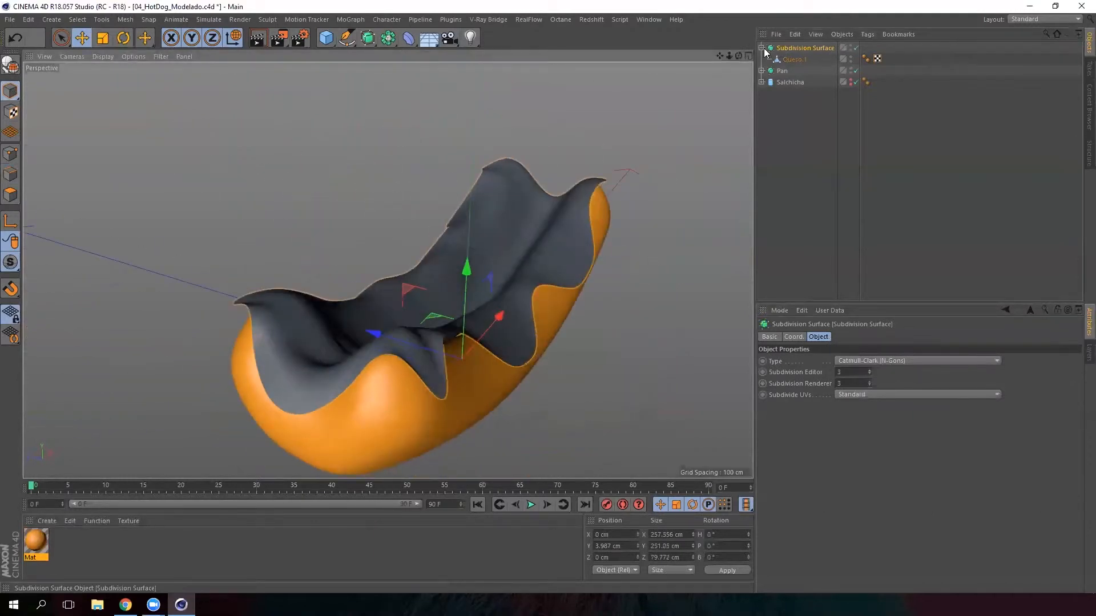
click(851, 71)
alt+drag(362, 263, 628, 217)
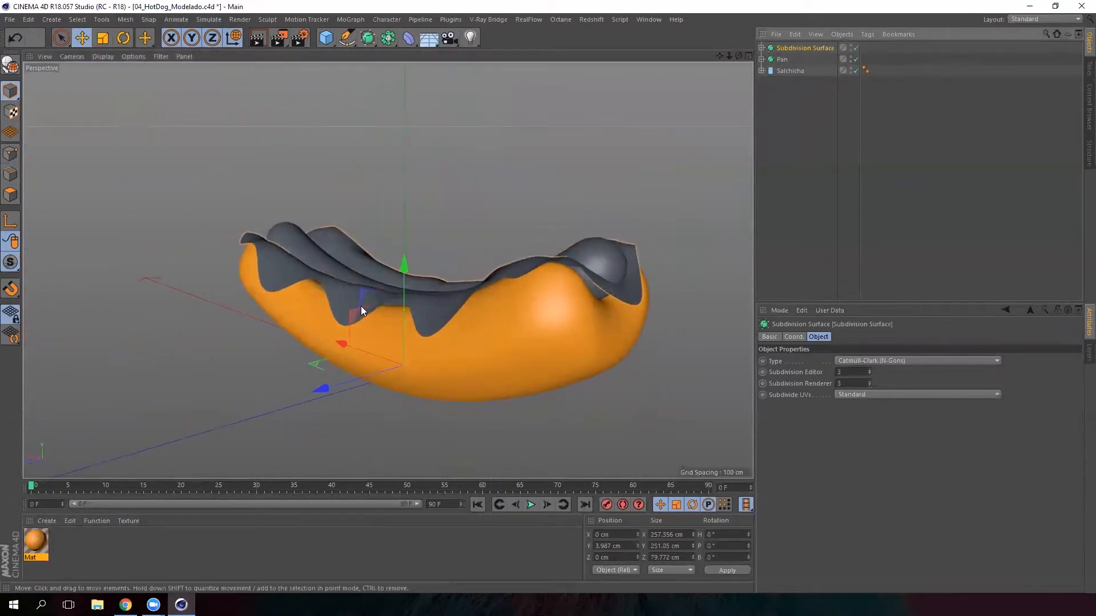
- Try to fit the whole Queso.1 object closer to the bun by lowering it
click(762, 48)
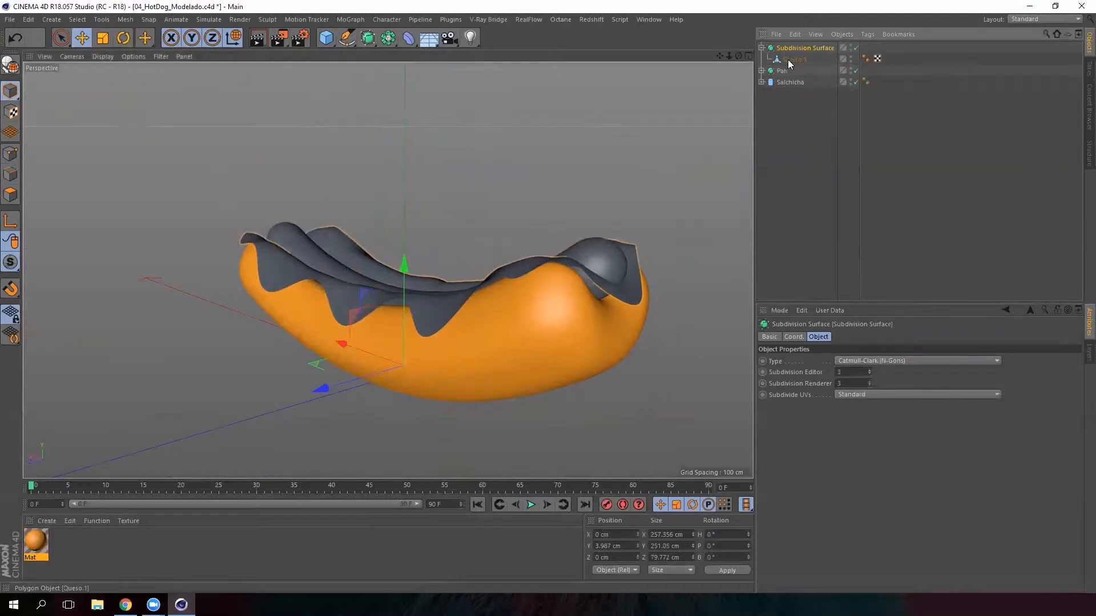
click(789, 60)
drag(477, 286, 474, 289)
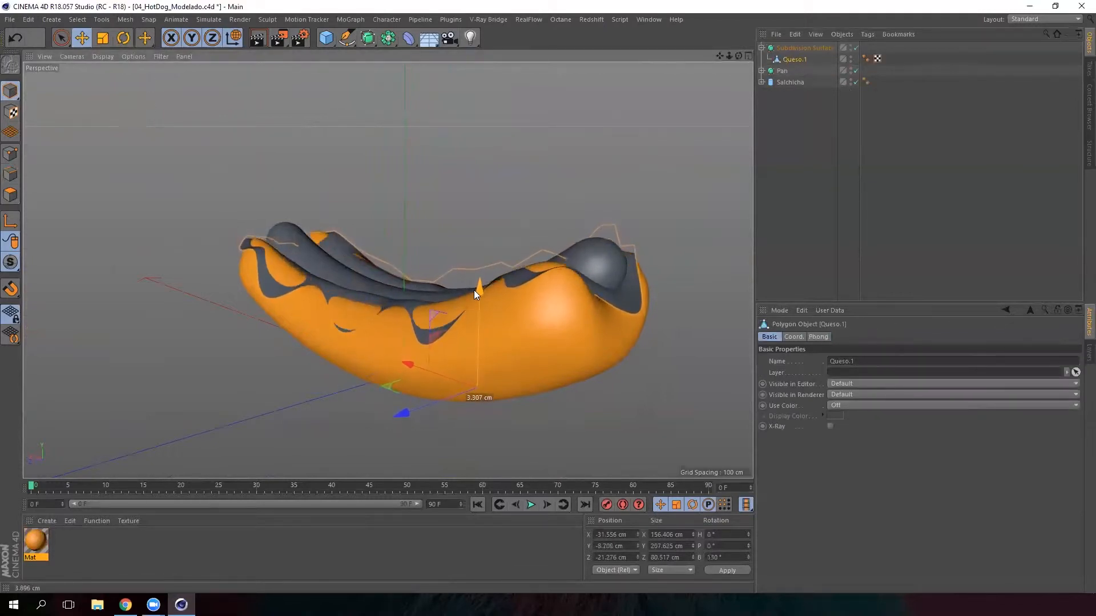
click(103, 38)
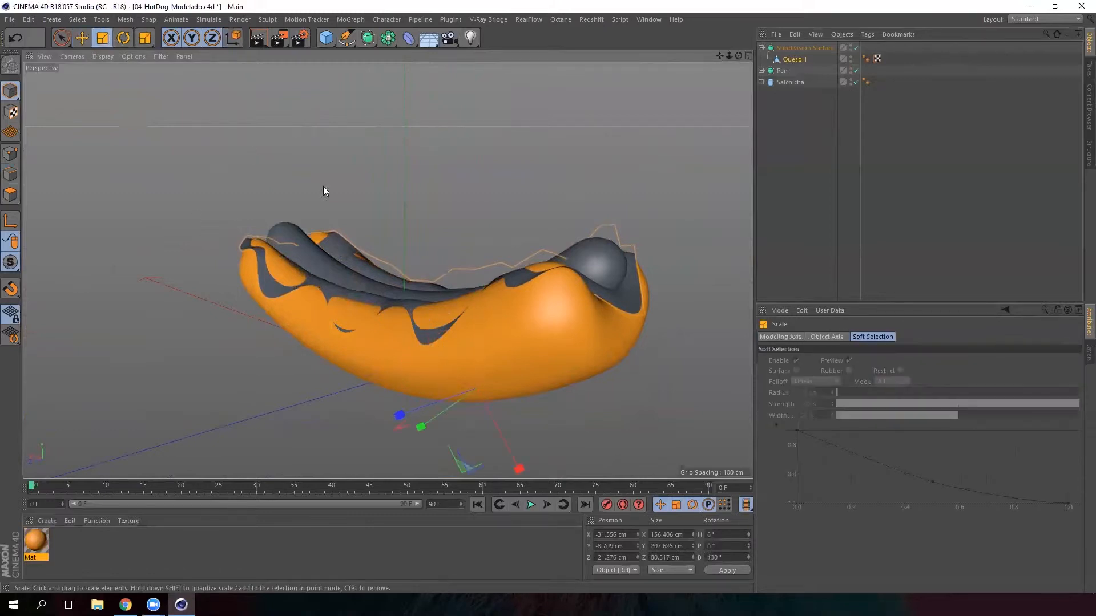
key(w)
drag(480, 284, 270, 67)
key(e)
drag(436, 280, 307, 338)
- Return to edge editing on Queso.1 and lower a raised rim edge at the end of the cheese
click(786, 60)
click(12, 175)
alt+drag(308, 337, 677, 324)
click(682, 326)
drag(672, 242, 671, 269)
- Lower adjoining rim edges beside the sausage tip slightly so the cheese hugs the bun
alt+drag(621, 298, 623, 295)
click(627, 295)
drag(635, 220, 631, 233)
mouse_move(597, 293)
alt+mouse_down()
mouse_move(467, 313)
mouse_move(601, 297)
alt+mouse_up()
click(603, 297)
drag(618, 229, 616, 238)
alt+drag(592, 288, 565, 301)
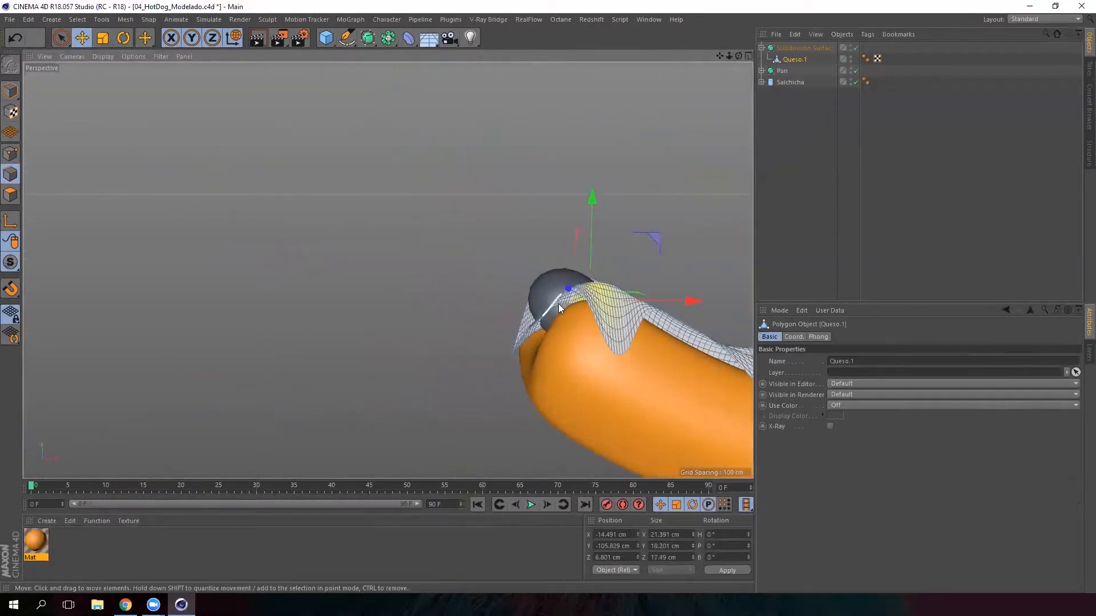
- Lower the cheese edge in front of the sausage tip and adjust its position along the bun
click(554, 311)
drag(539, 220, 544, 239)
alt+drag(543, 350, 623, 359)
drag(524, 309, 529, 313)
alt+drag(569, 347, 594, 311)
drag(672, 345, 657, 350)
- Select a rim edge midway along the side of the cheese and shift it sideways against the bun
alt+middle_drag(577, 321, 282, 271)
alt+drag(485, 297, 616, 346)
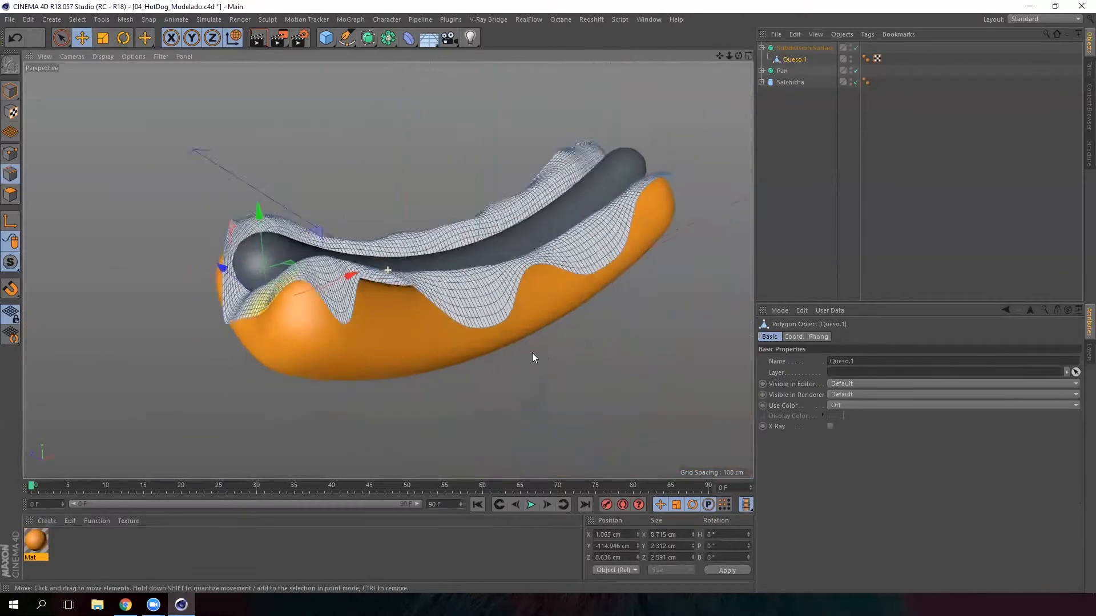
alt+drag(532, 353, 515, 344)
click(478, 279)
mouse_move(478, 212)
mouse_down()
mouse_move(477, 223)
mouse_move(478, 212)
mouse_up()
drag(548, 273, 532, 275)
alt+drag(386, 269, 504, 321)
- Create a new default material and apply it to the cheese
click(761, 48)
click(800, 72)
alt+drag(545, 186, 382, 216)
alt+drag(418, 252, 622, 251)
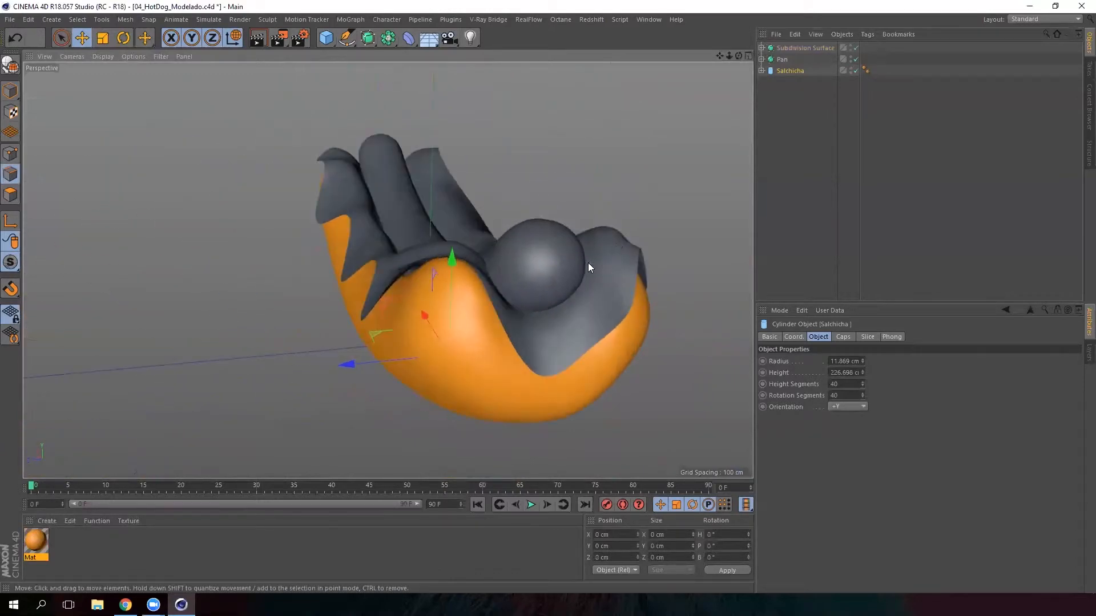
alt+drag(529, 225, 369, 300)
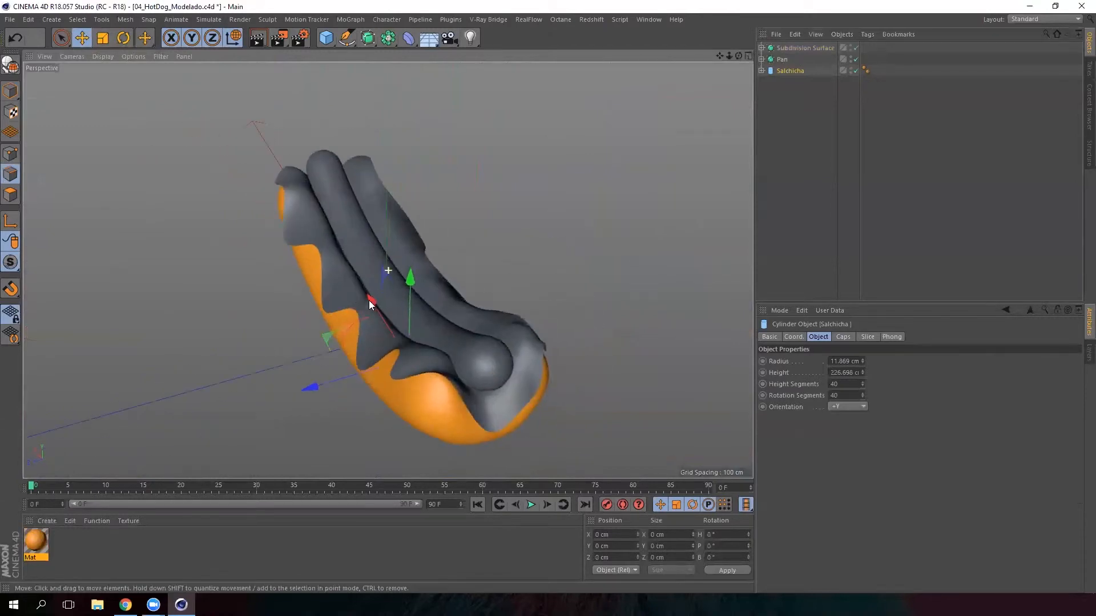
double_click(72, 541)
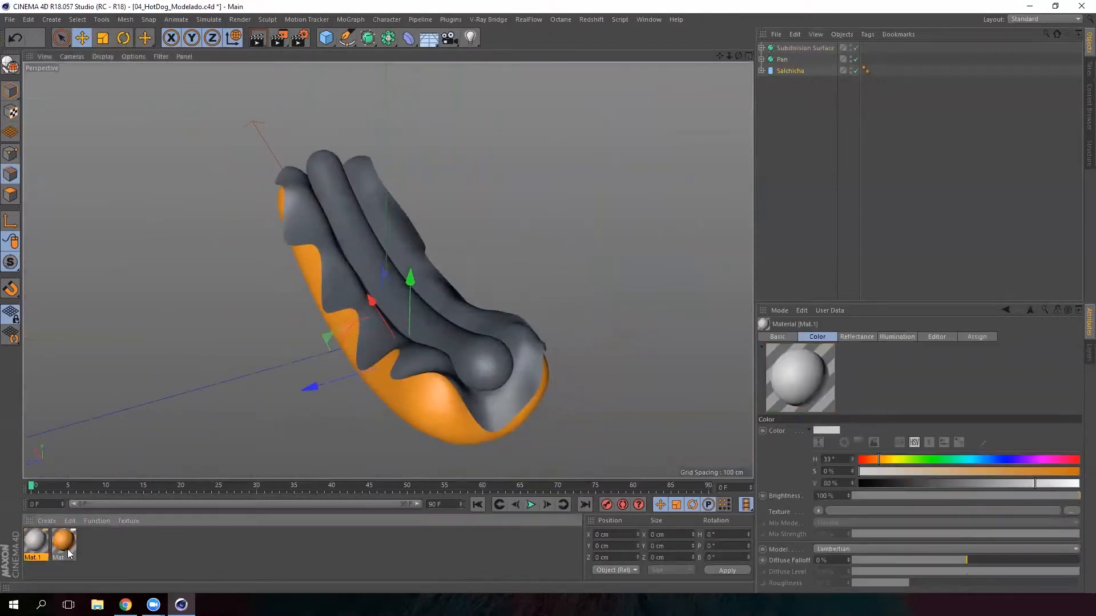
drag(37, 544, 374, 337)
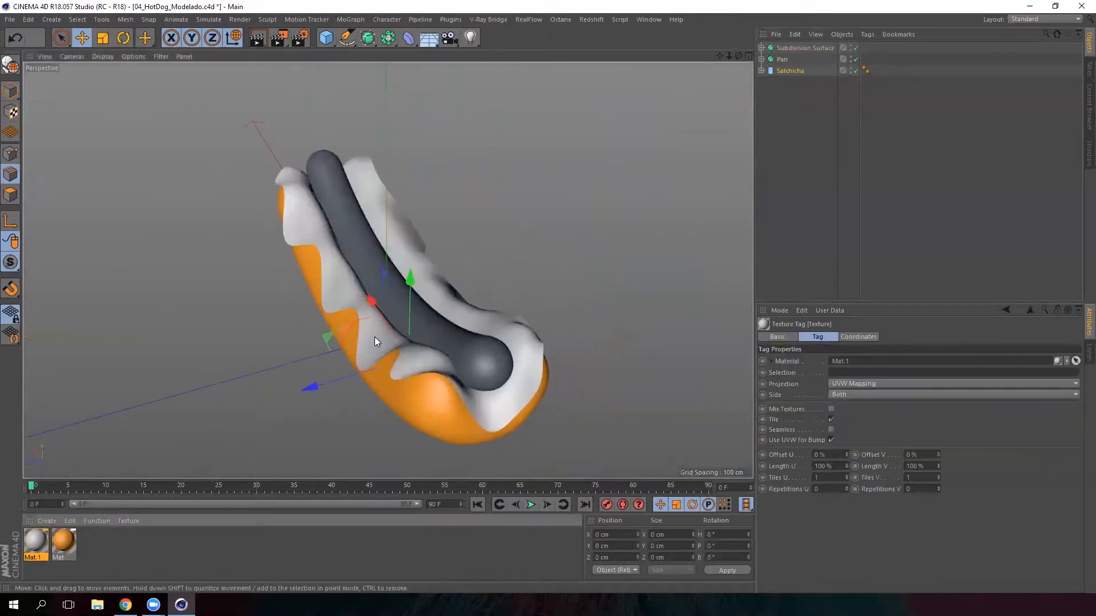
- Create a red material with hue 347°, saturation 94% and value 87%, and apply it to the sausage
double_click(120, 549)
double_click(37, 542)
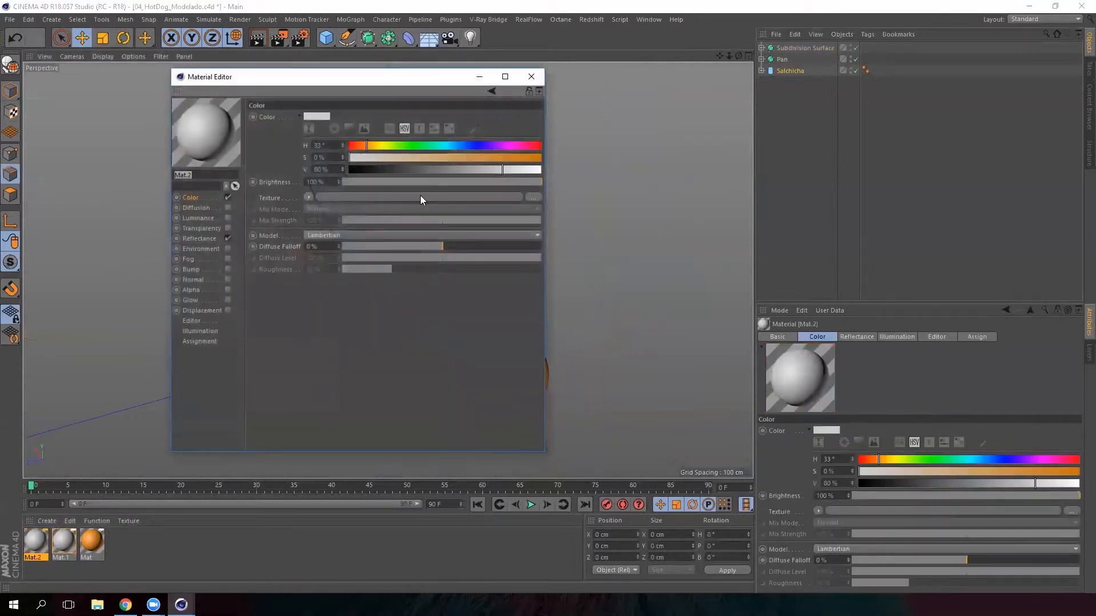
drag(476, 146, 528, 146)
drag(388, 158, 535, 150)
drag(512, 169, 516, 170)
click(480, 79)
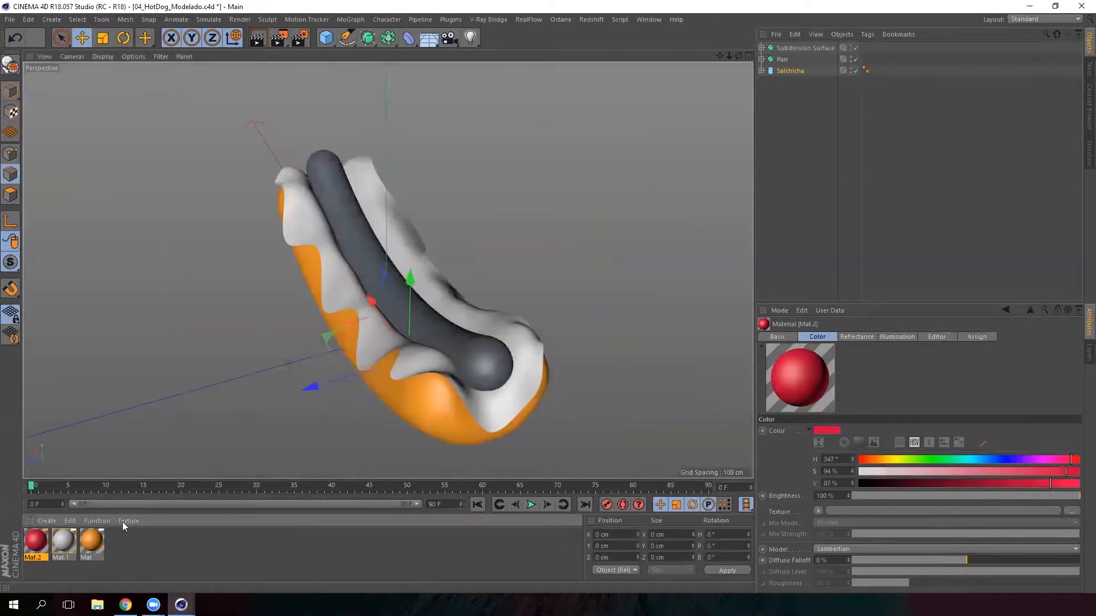
drag(491, 359, 405, 355)
- Change the sausage material's colour to hue 358°, saturation 76% and value 97%
click(42, 541)
double_click(41, 541)
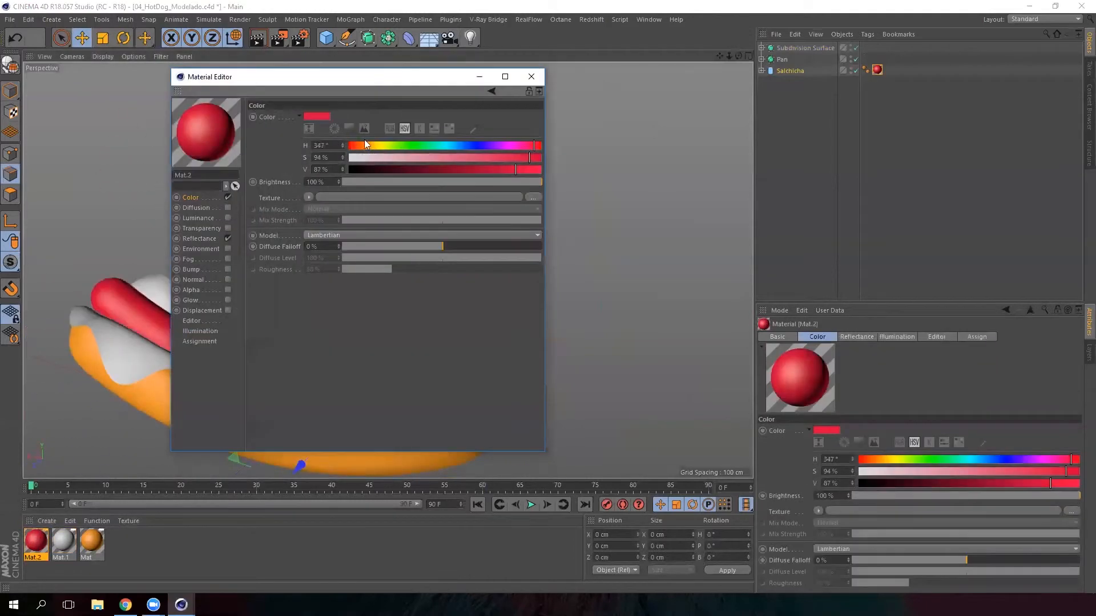
click(524, 158)
click(540, 146)
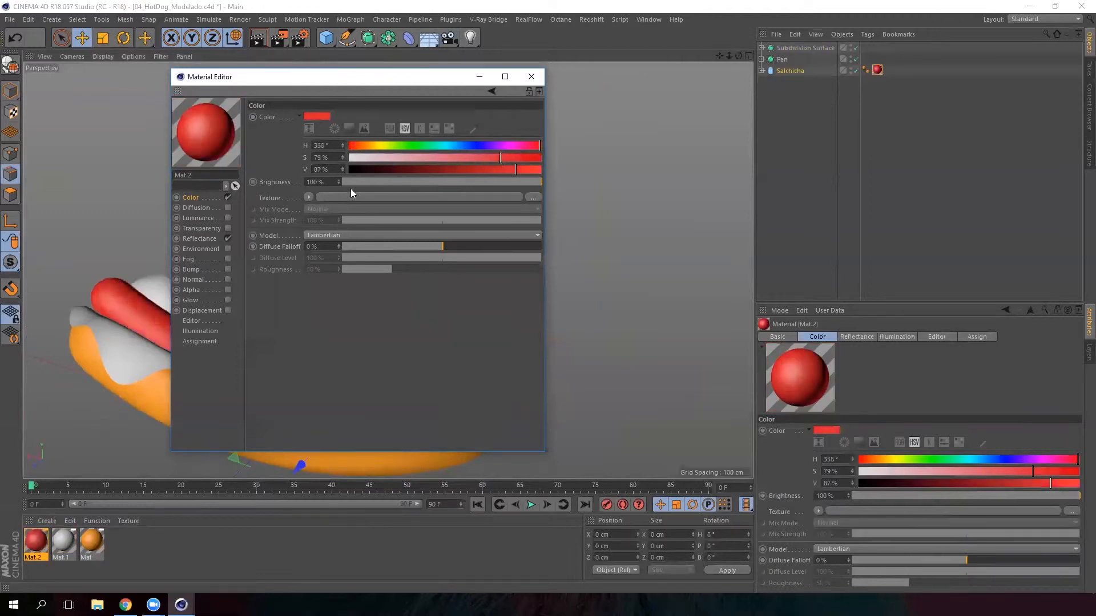
drag(520, 169, 529, 167)
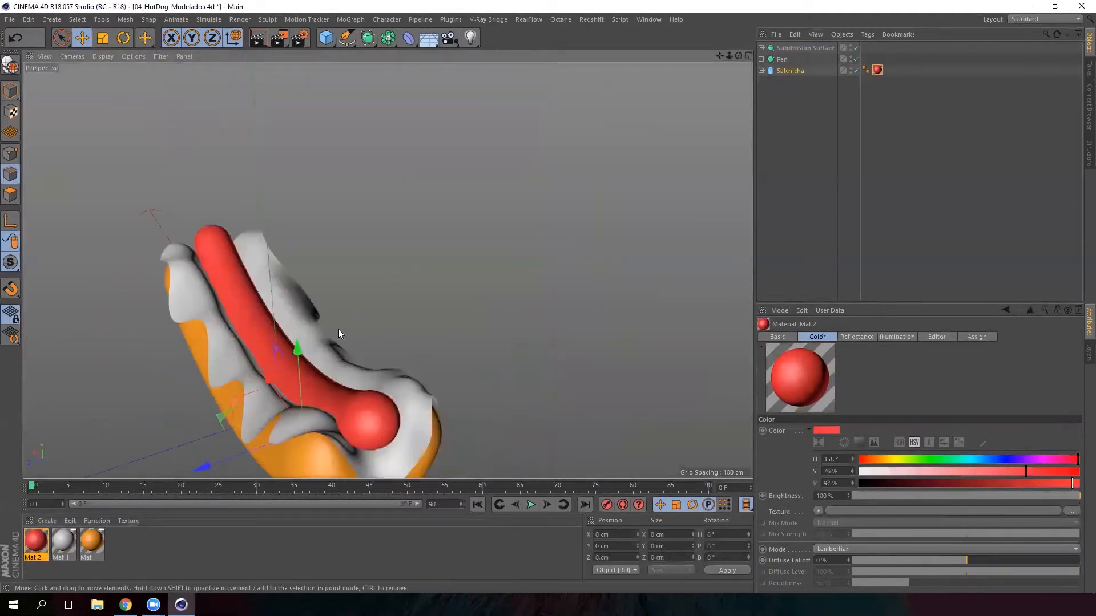
alt+drag(338, 329, 514, 311)
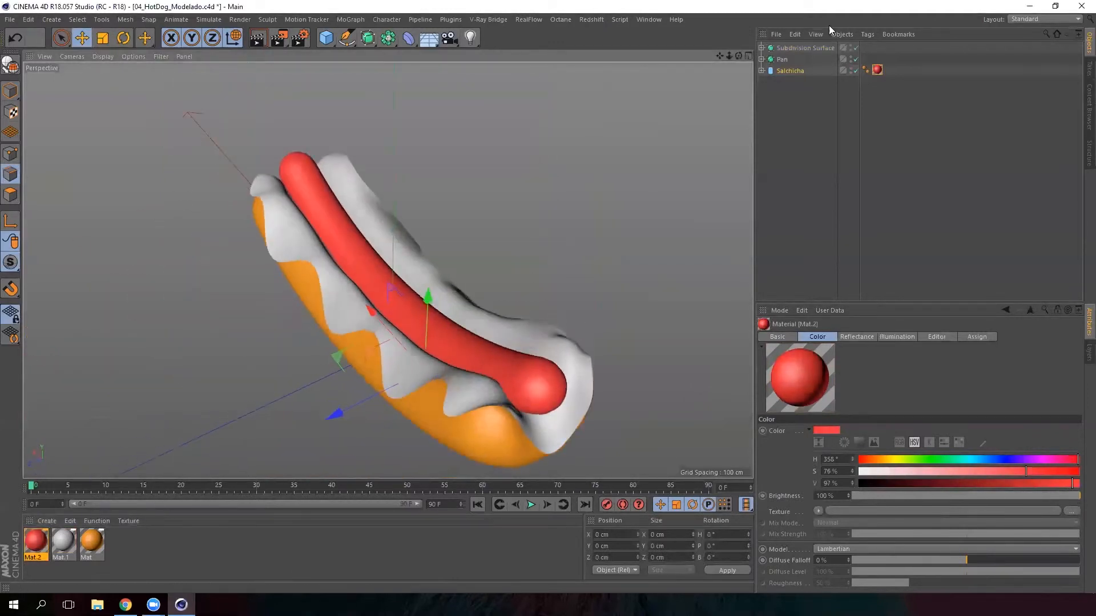
- Duplicate the sausage and place the copy above the hot dog
alt+drag(430, 318, 394, 287)
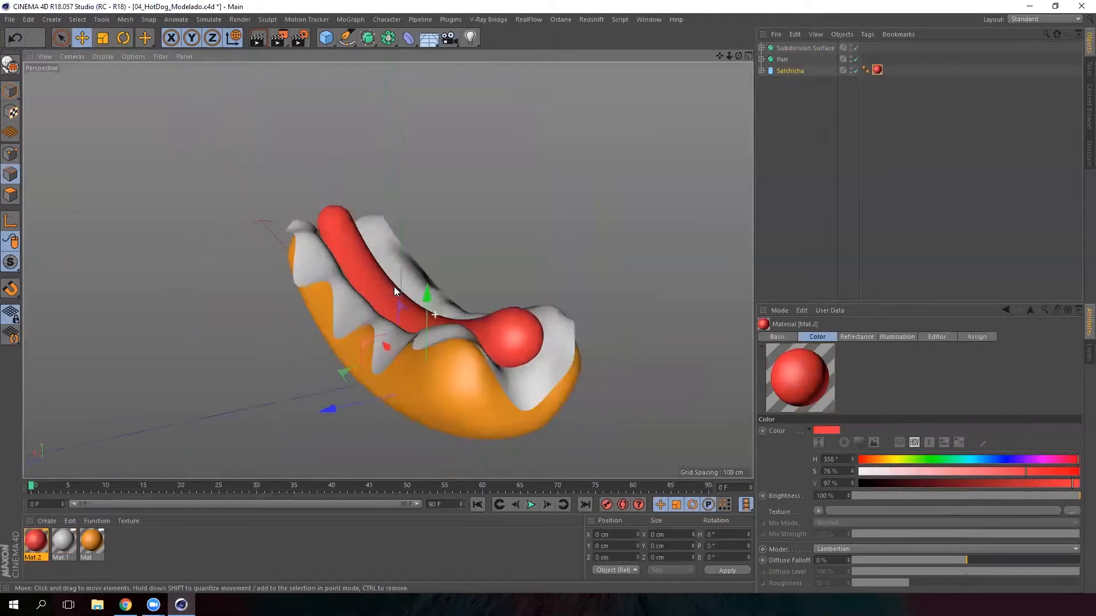
click(794, 71)
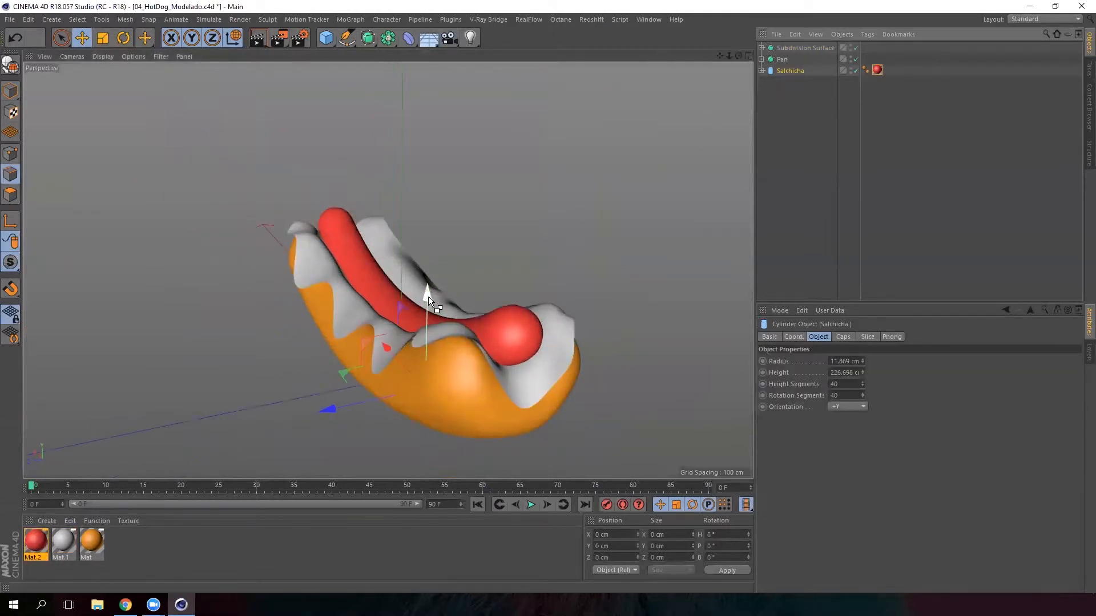
ctrl+drag(429, 296, 445, 194)
alt+drag(528, 242, 504, 198)
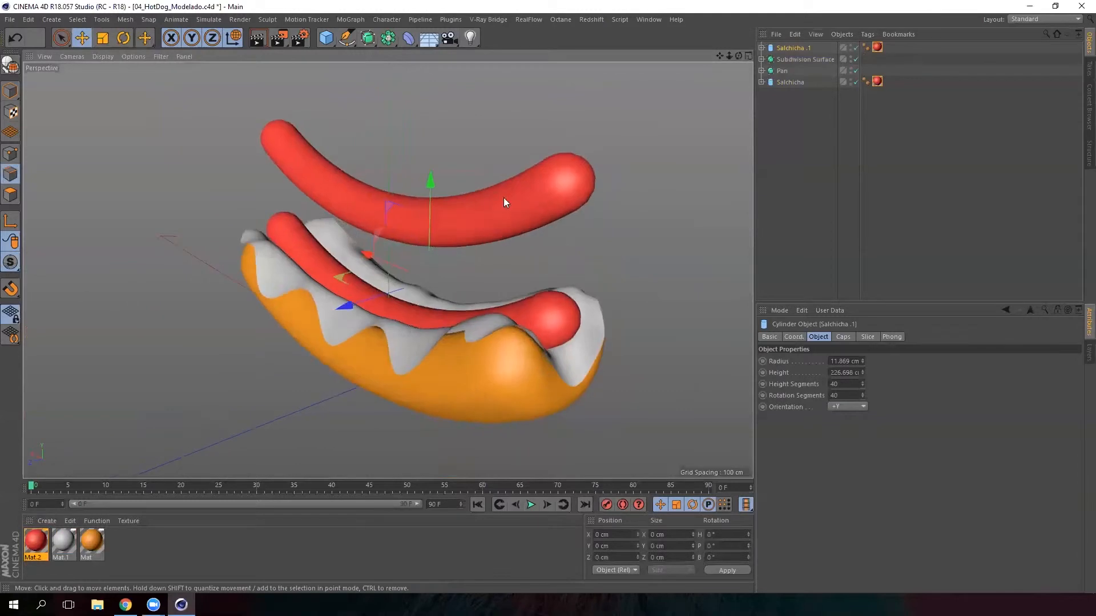
- Reduce the upper sausage copy's radius to 1.869 cm to make a thin strip of sauce
click(762, 48)
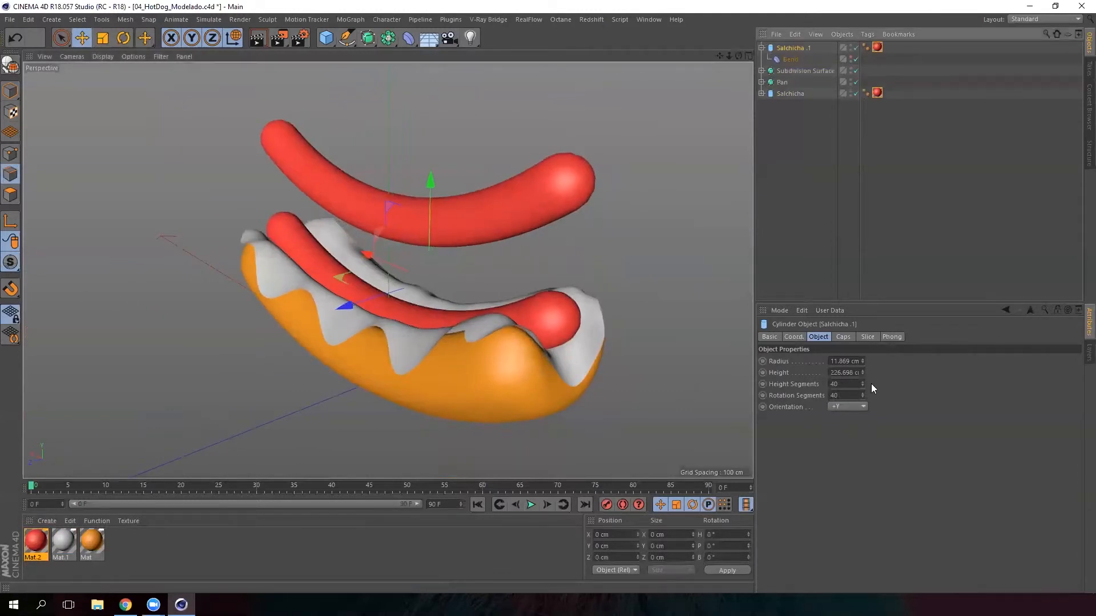
mouse_move(861, 363)
mouse_down()
mouse_move(862, 400)
mouse_move(863, 359)
mouse_up()
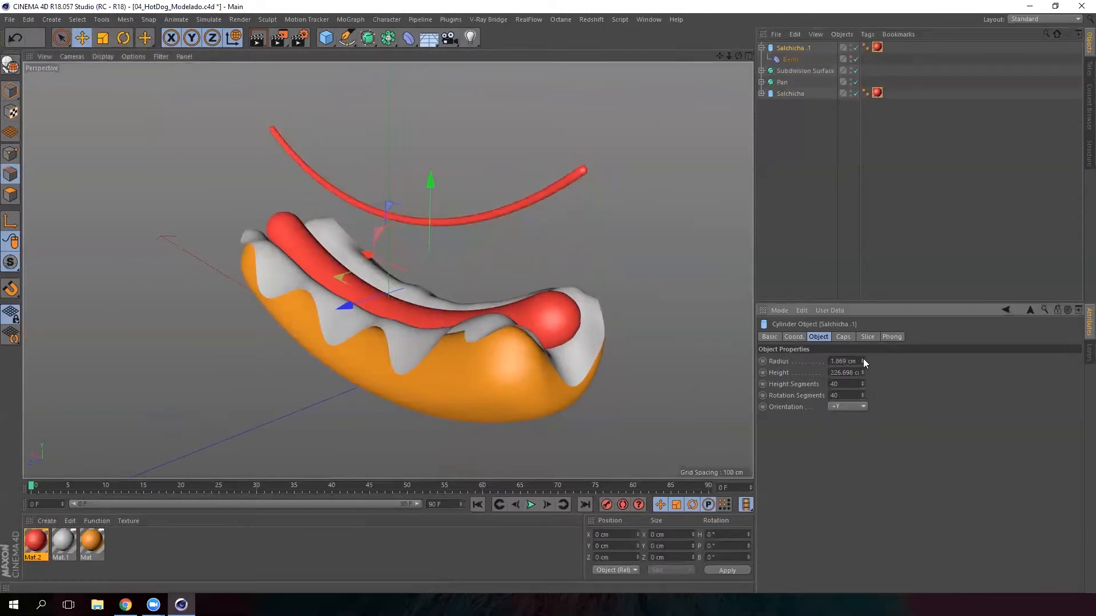
alt+drag(451, 281, 440, 277)
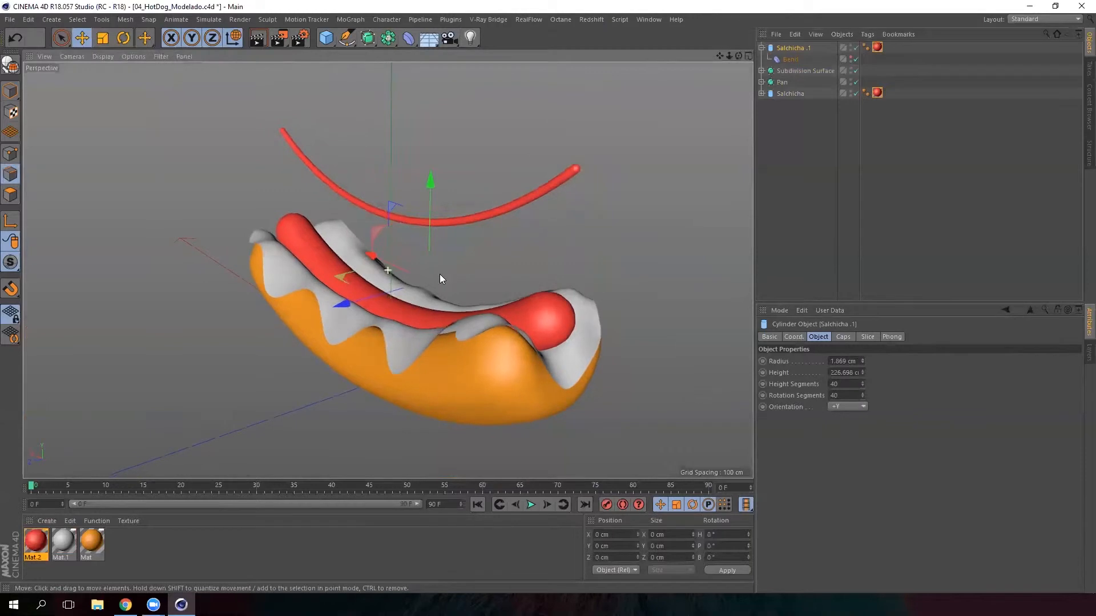
- Create a yellow material with hue 60°, saturation 57% and value 80%, and apply it to the thin strip
double_click(152, 551)
double_click(34, 541)
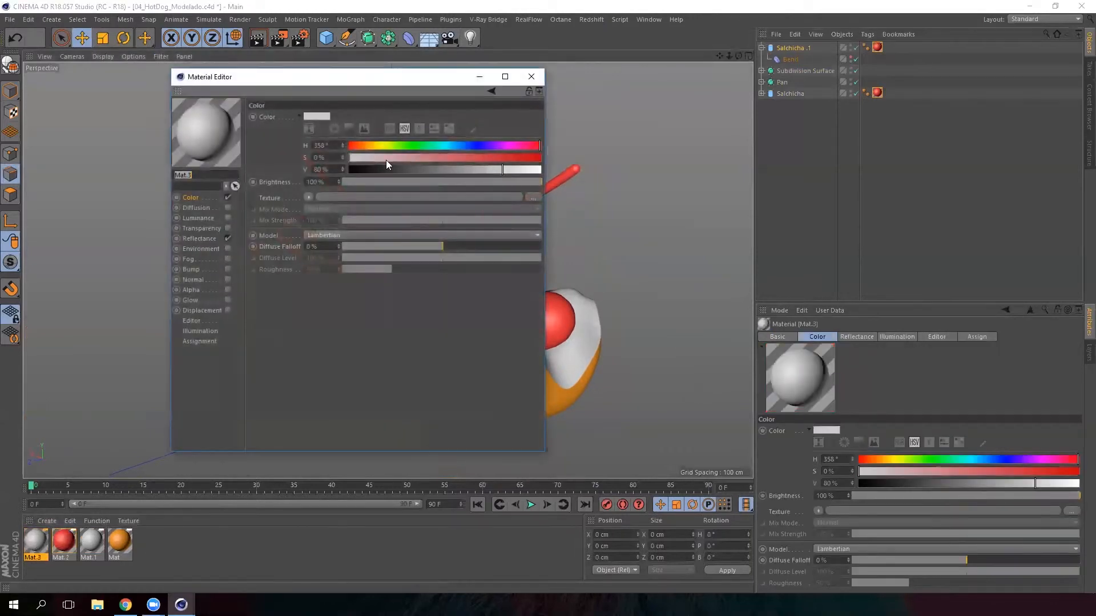
mouse_move(394, 146)
mouse_down()
mouse_move(433, 148)
mouse_move(381, 145)
mouse_up()
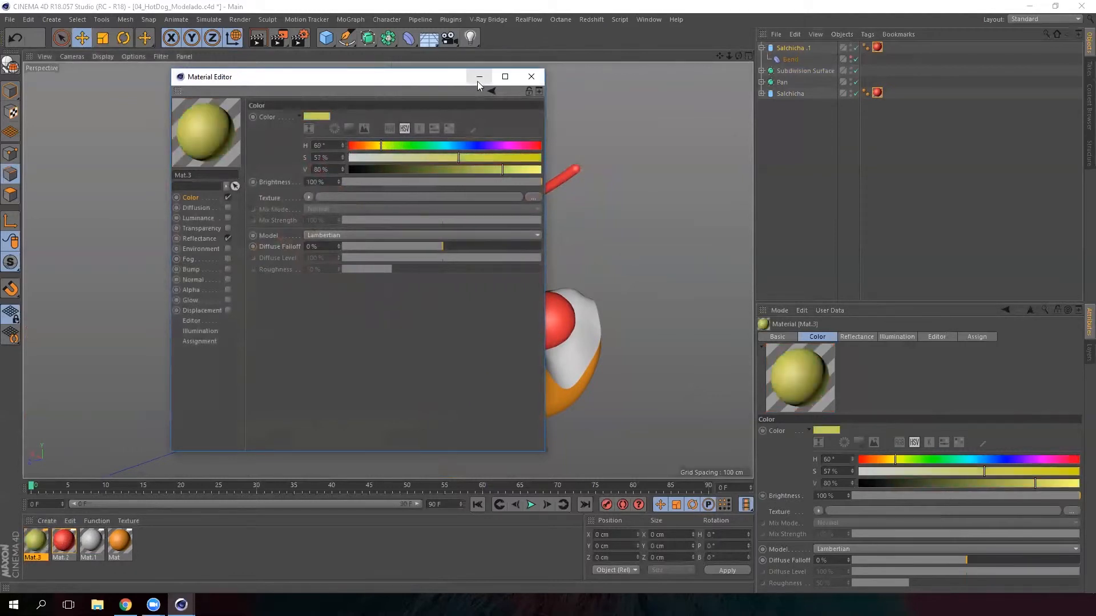
click(479, 79)
drag(520, 198, 466, 236)
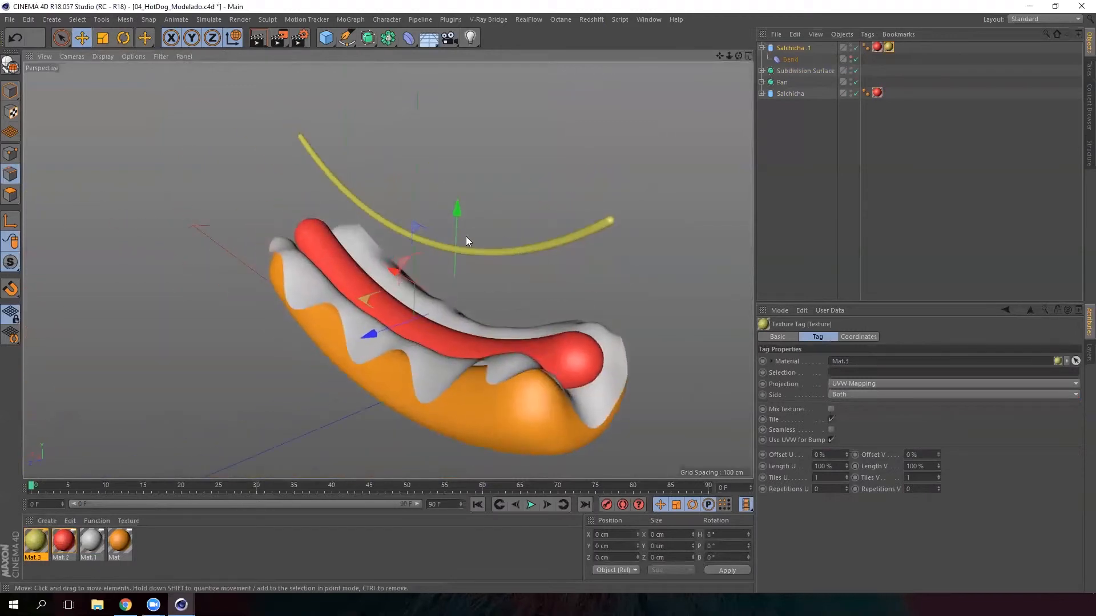
- Rename the thin copy to Salsa and delete its leftover red material tag
click(795, 48)
double_click(795, 47)
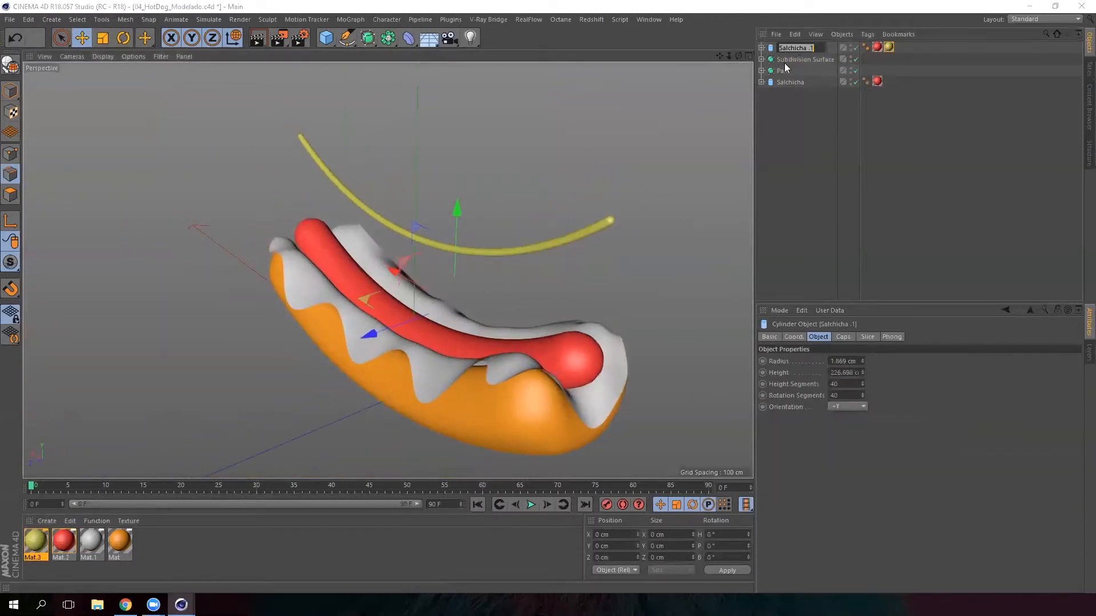
text(Salsa)
key(Return)
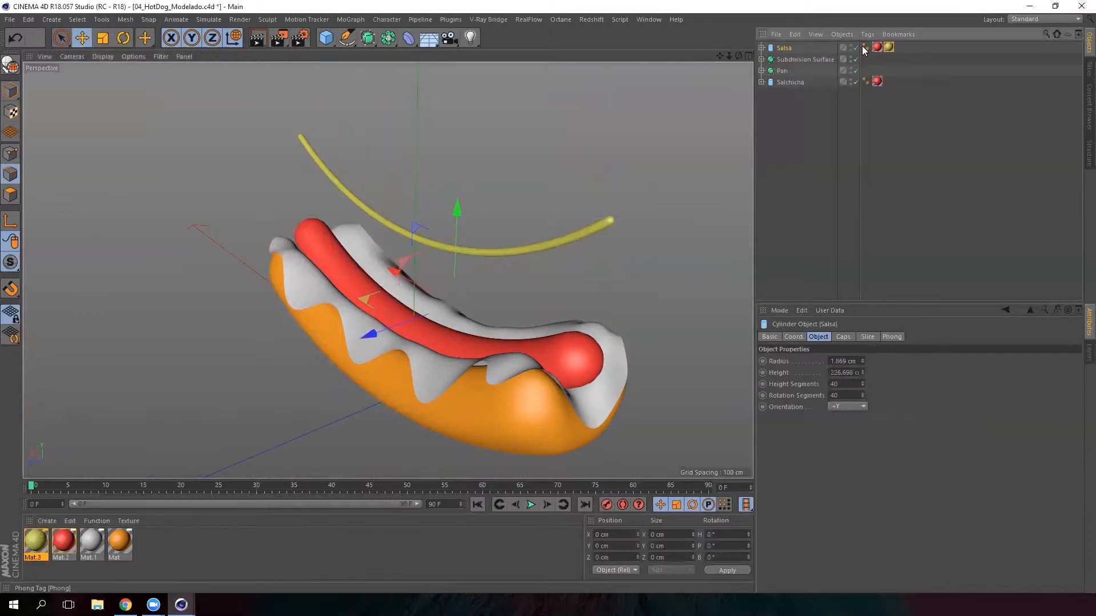
click(882, 47)
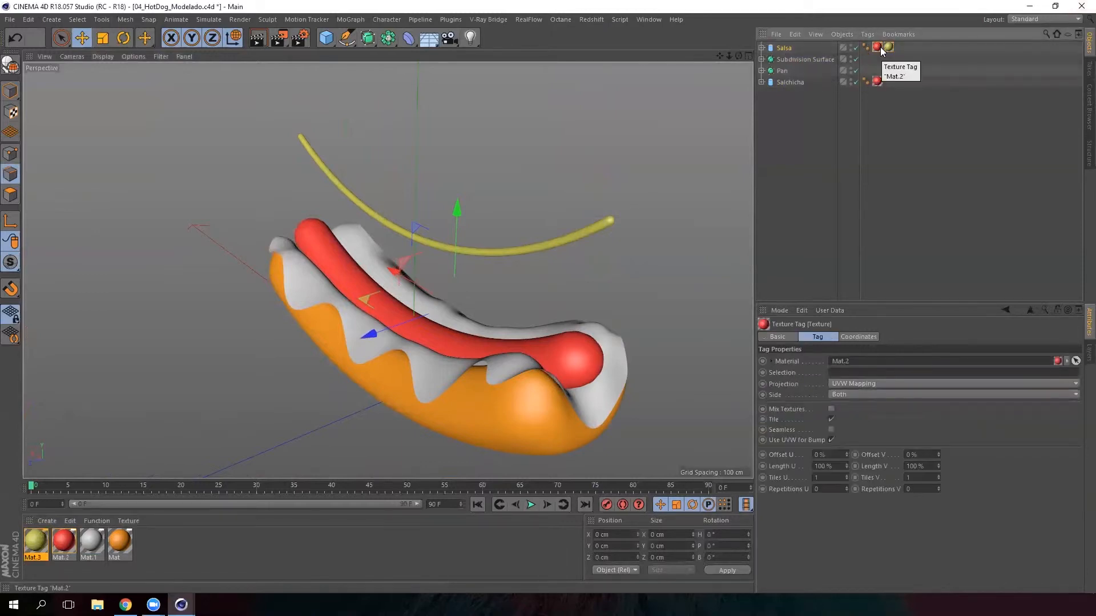
key(Delete)
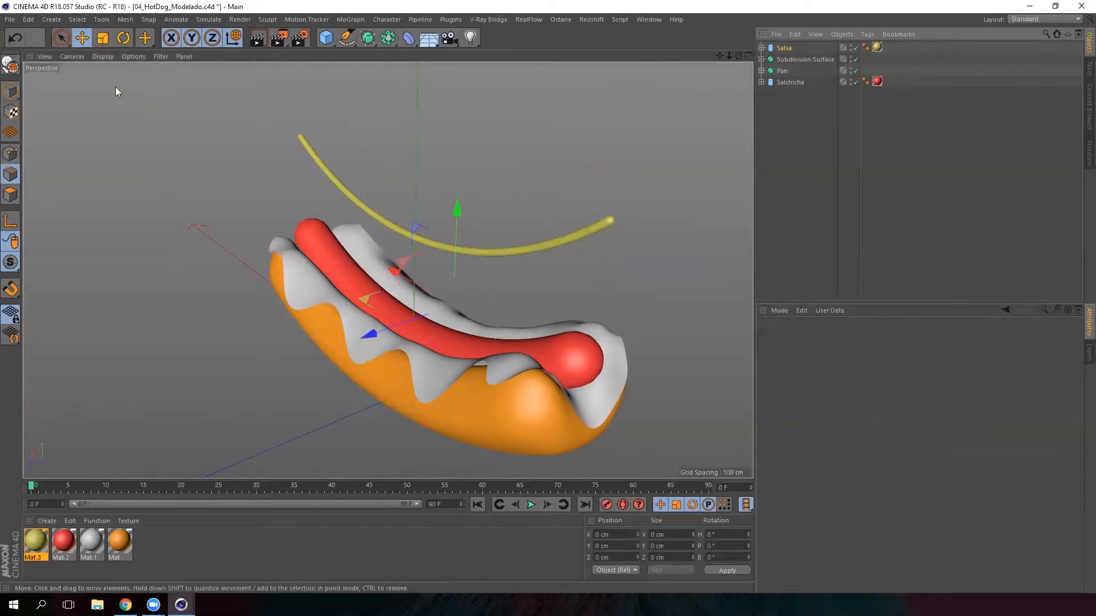
- Bake the bent Salsa cylinder into a polygon object with Current State to Object and delete the original cylinder
click(10, 90)
drag(451, 217, 516, 286)
click(763, 48)
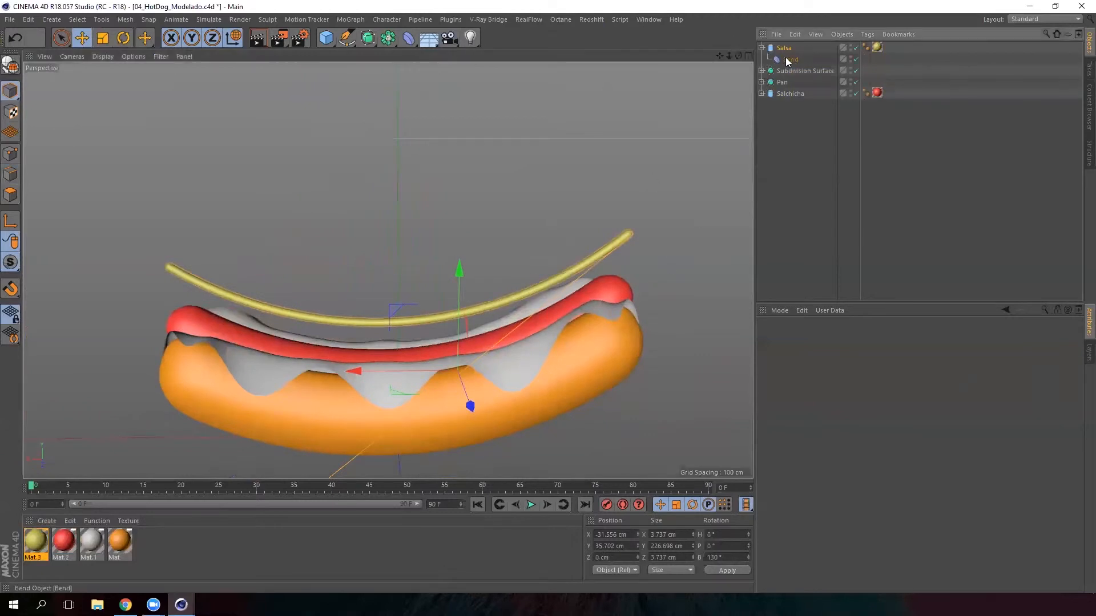
click(763, 48)
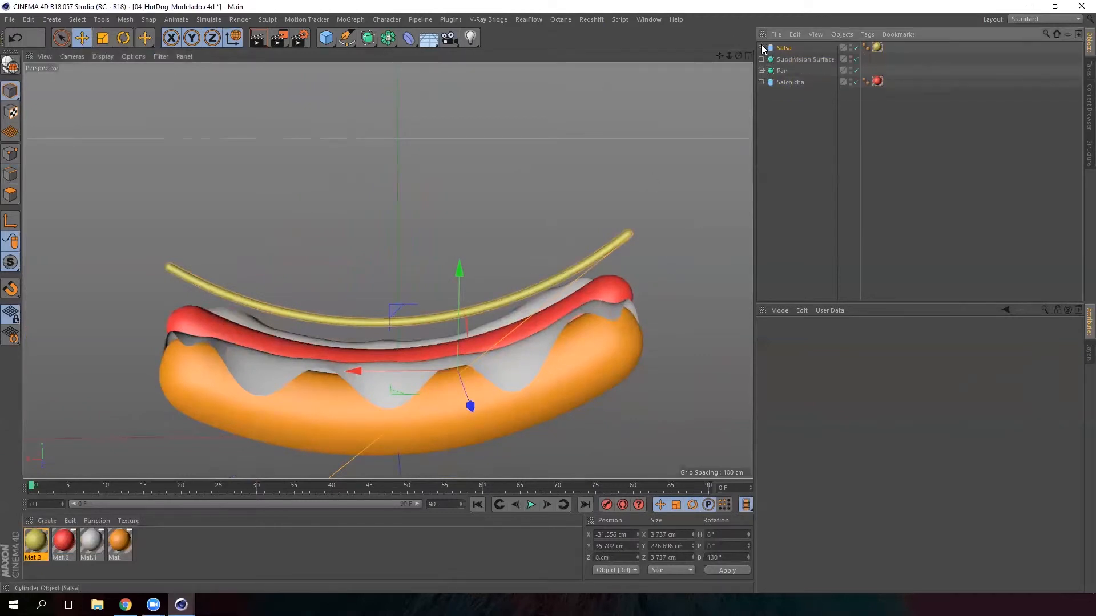
right_click(785, 49)
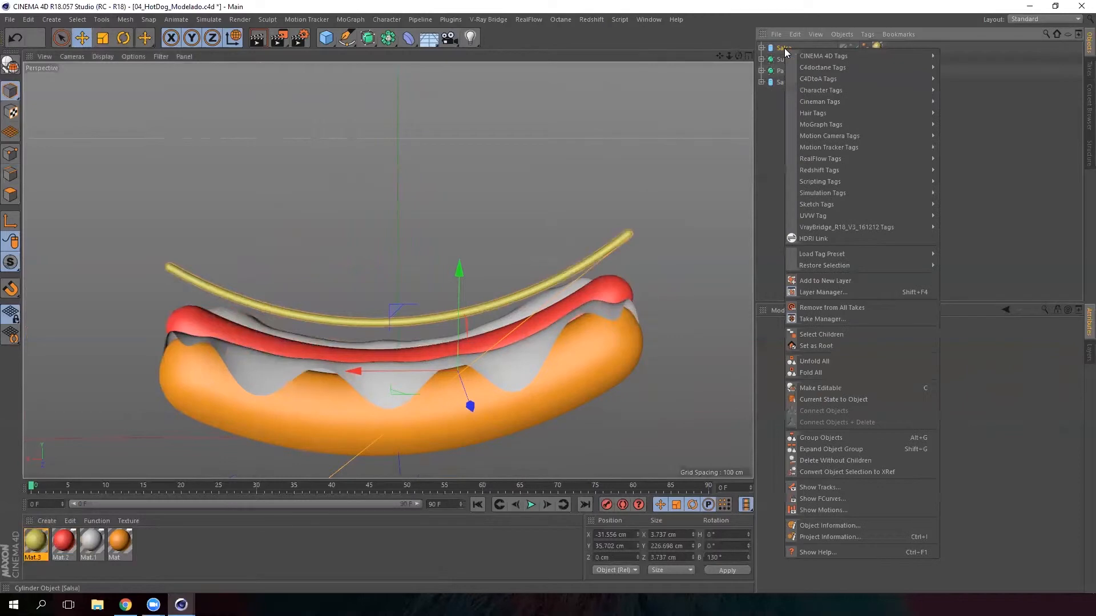
click(864, 399)
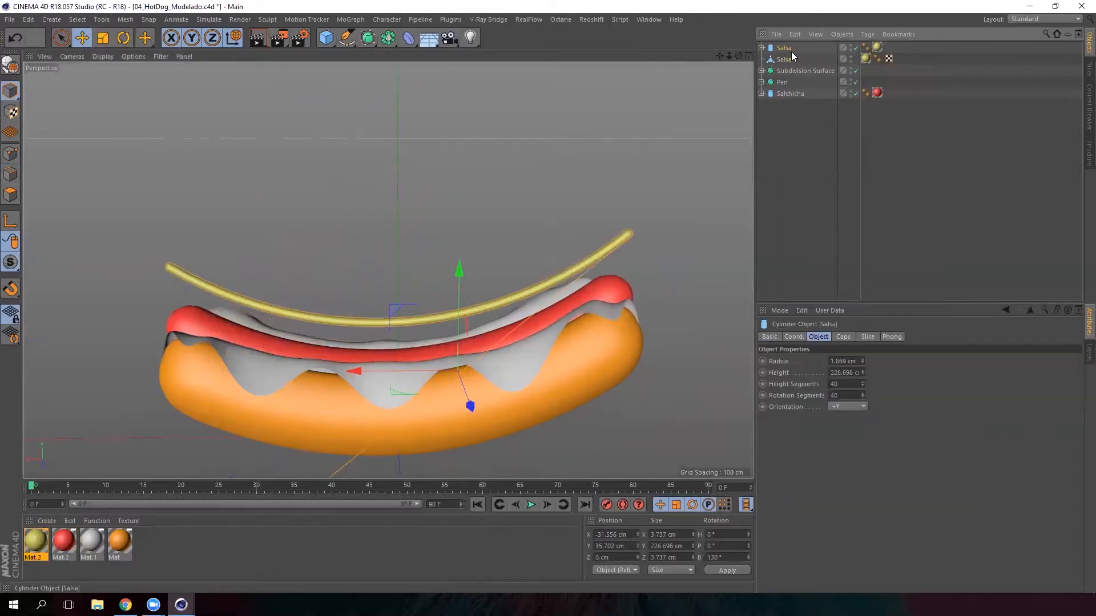
key(Delete)
- Lower the polygon Salsa strip about 12 cm onto the sausage
click(780, 49)
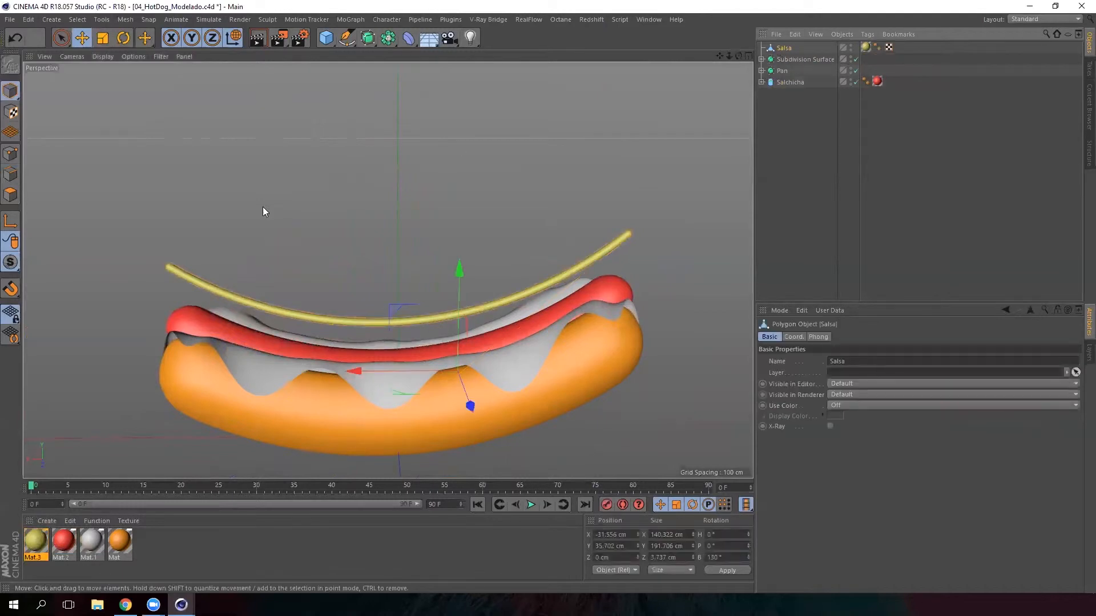
drag(461, 272, 460, 293)
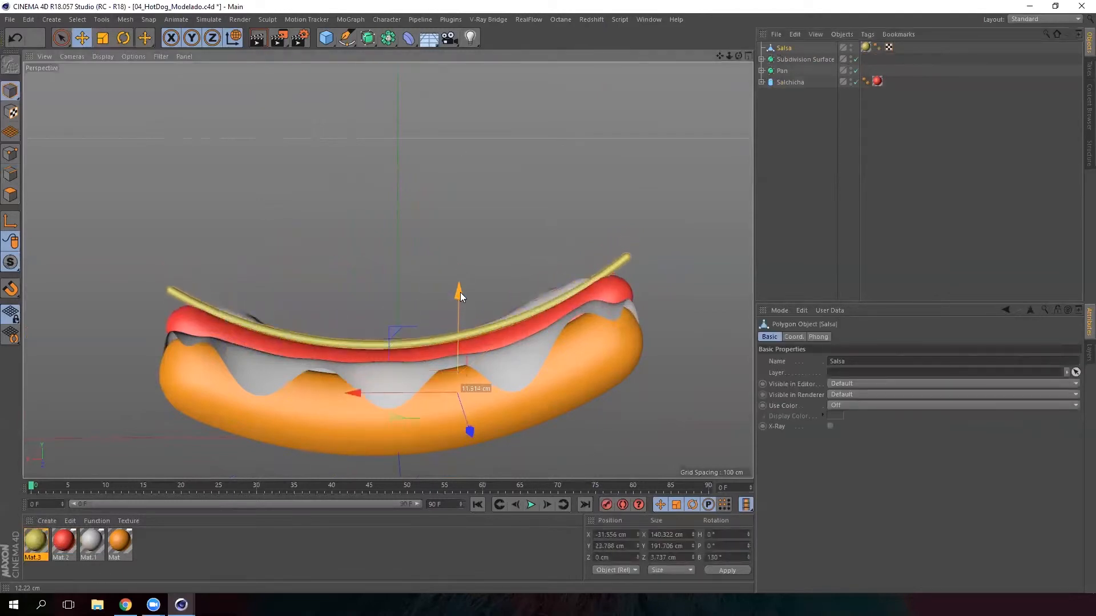
alt+drag(409, 361, 377, 274)
- Add an FFD deformer as a child of Salsa and fit it to its parent
click(409, 38)
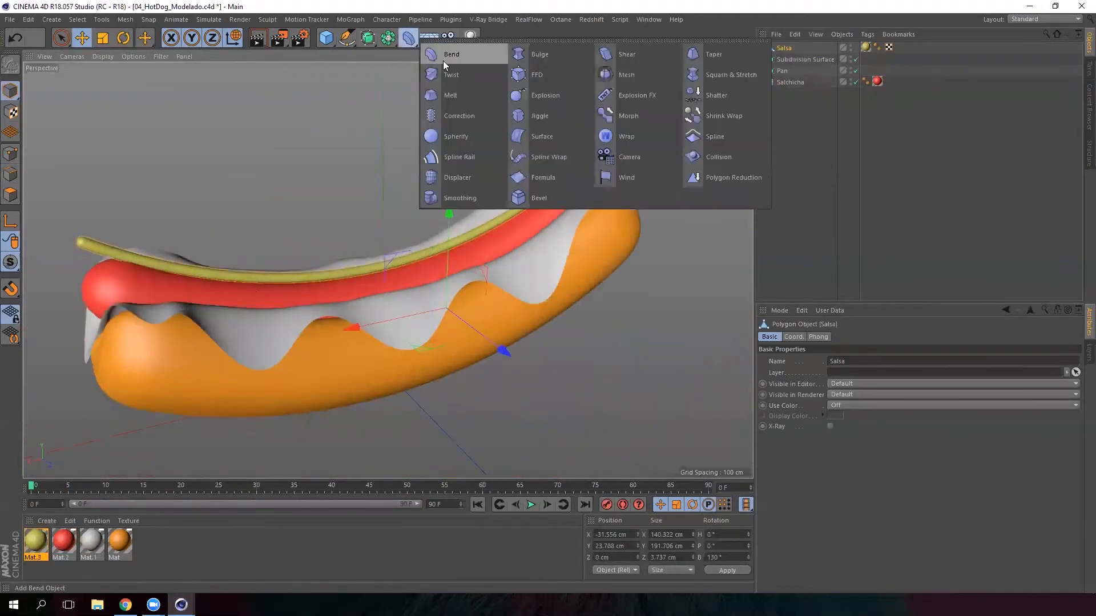
click(552, 79)
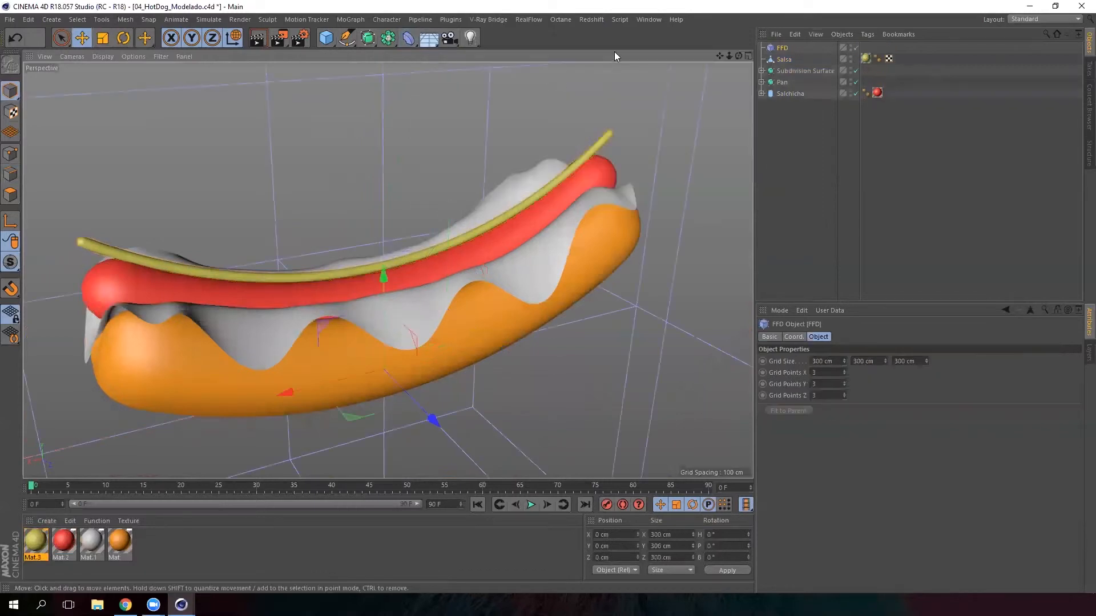
drag(782, 48, 791, 62)
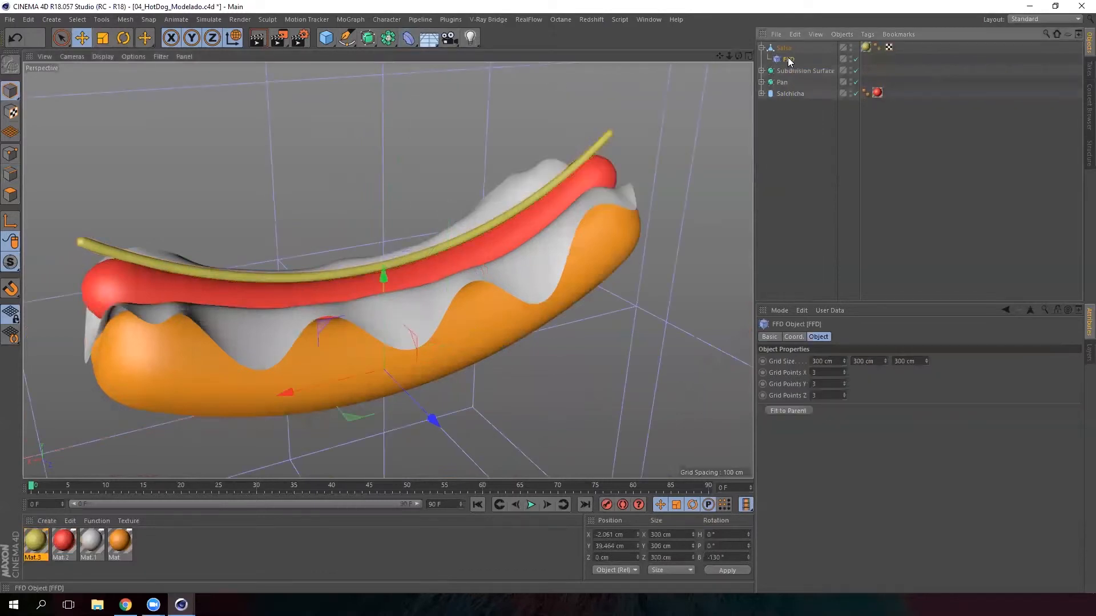
click(787, 49)
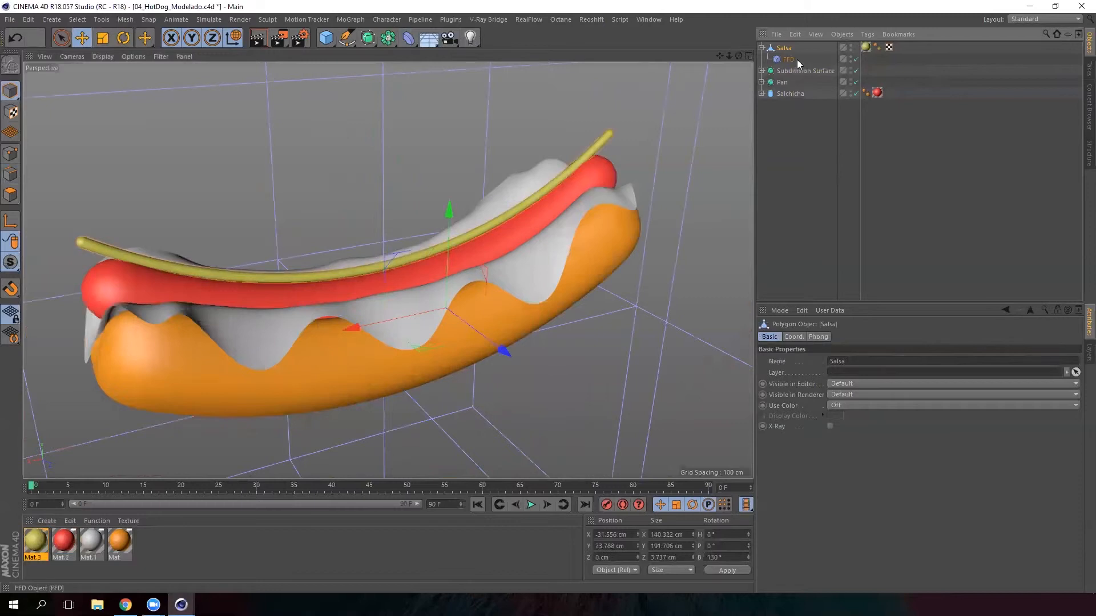
click(789, 59)
click(788, 410)
alt+drag(573, 311, 423, 311)
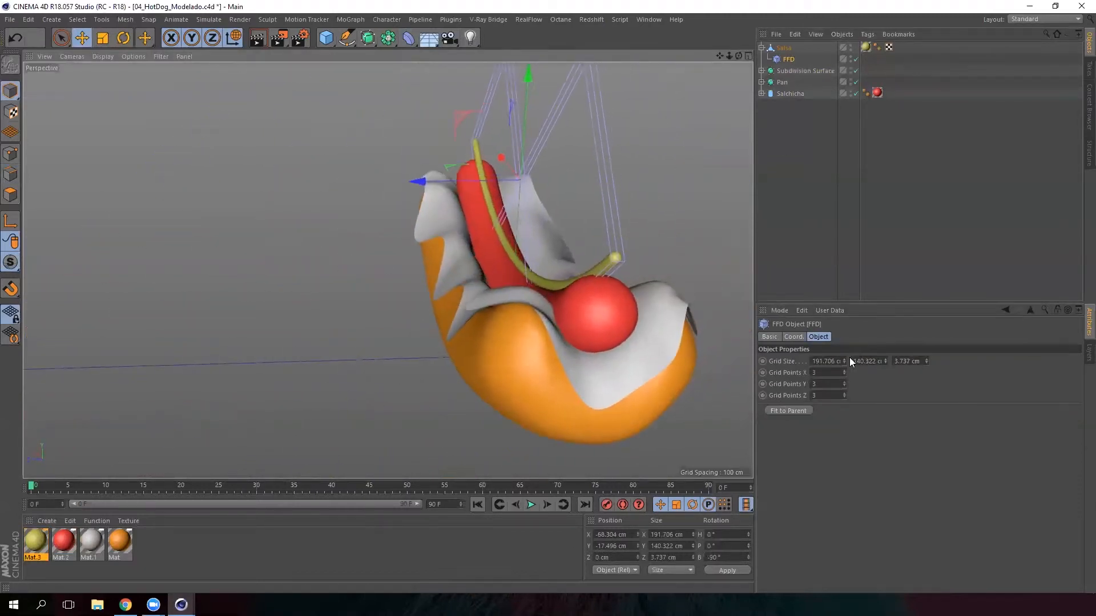
- Enlarge the FFD grid to 220.706 × 317.322 × 153.737 cm and rotate the cage level with the hot dog
drag(845, 359, 915, 306)
drag(927, 361, 885, 297)
alt+drag(737, 300, 549, 286)
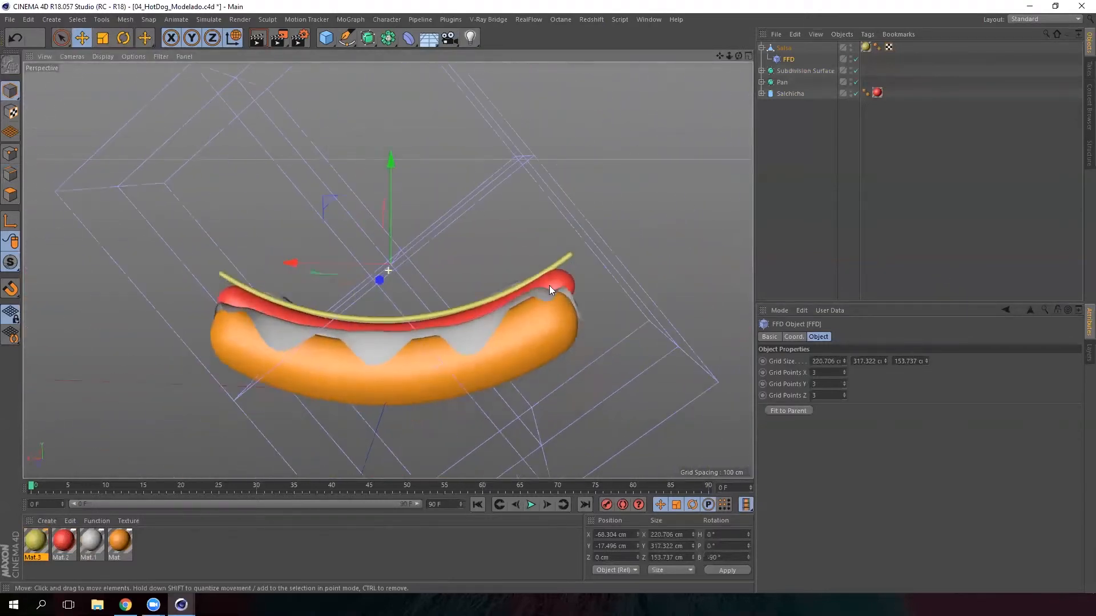
alt+middle_drag(549, 286, 574, 273)
click(125, 39)
shift+drag(450, 200, 476, 234)
scroll(439, 204, down, 5)
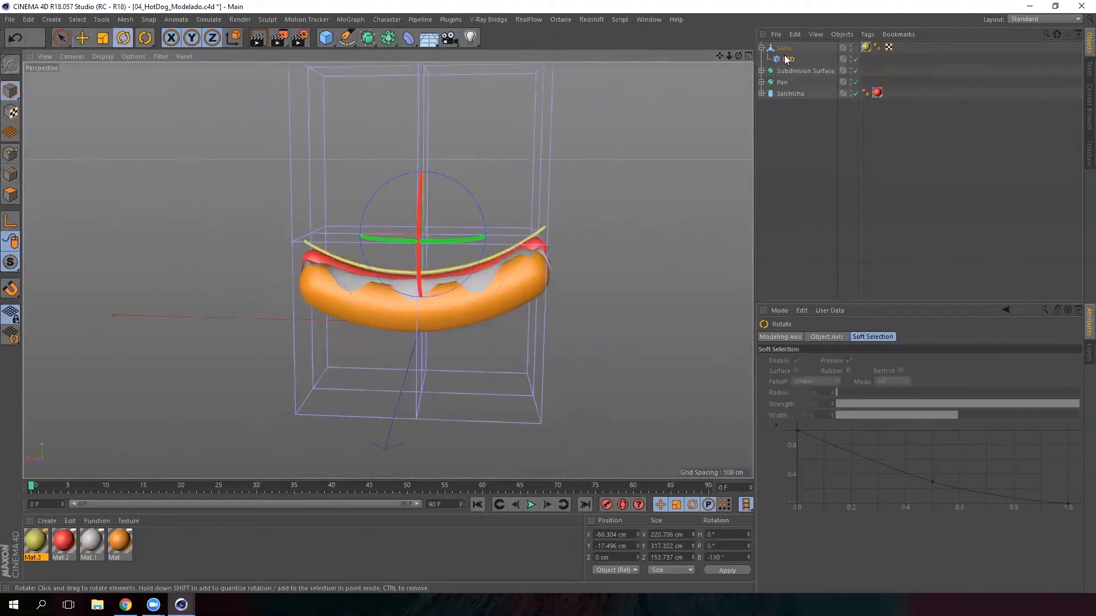
- Resize the FFD cage to about 273 cm long and 94 cm high, with seven grid points along its length
click(820, 60)
drag(843, 349, 875, 488)
drag(844, 371, 843, 371)
alt+drag(491, 320, 77, 122)
- Rectangle-select the third column of FFD points along the hot dog and shift it sideways to curve the sauce
click(10, 153)
alt+drag(357, 248, 224, 164)
click(58, 41)
drag(65, 38, 91, 73)
alt+drag(398, 198, 420, 99)
alt+drag(400, 171, 360, 373)
drag(302, 352, 343, 365)
drag(343, 361, 399, 76)
alt+drag(395, 228, 388, 294)
drag(363, 359, 366, 324)
- Select the fifth column of FFD points and shift it sideways in the same direction as the third column
drag(475, 381, 492, 268)
drag(506, 105, 511, 114)
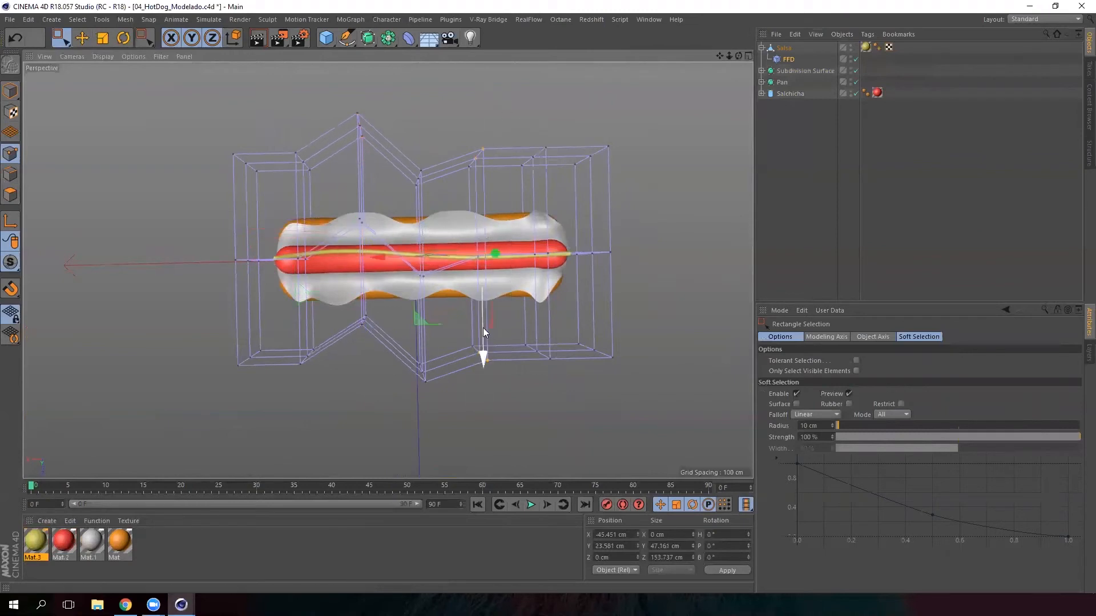
drag(485, 359, 483, 311)
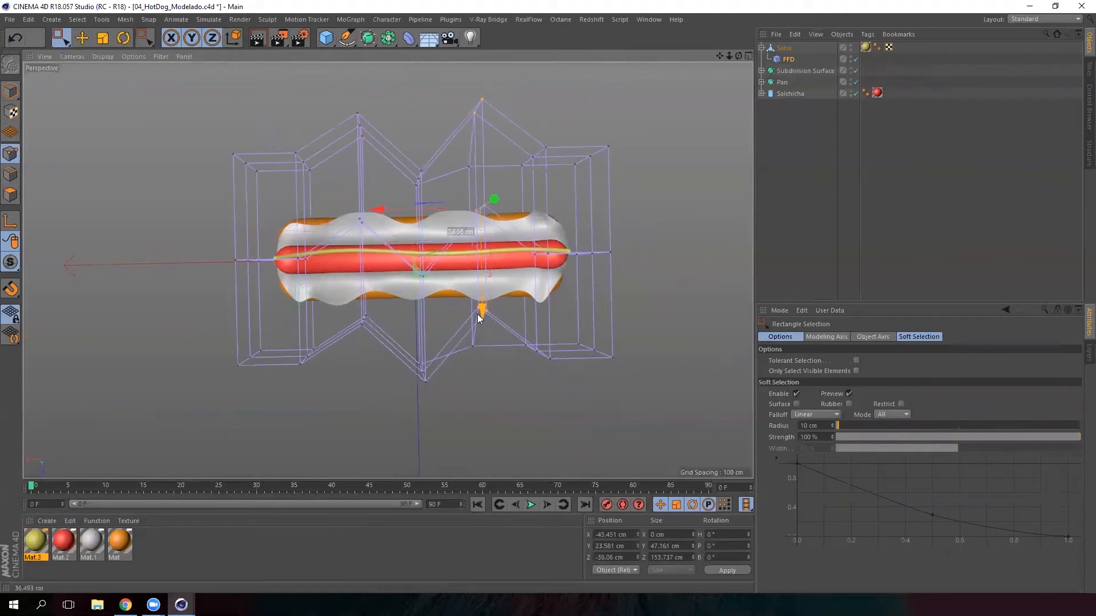
- Hide the FFD cage and scale the Salsa strip down to about 122 × 167 × 3.3 cm to fit the sausage
alt+drag(375, 264, 119, 90)
click(103, 38)
click(12, 91)
alt+drag(333, 254, 453, 283)
alt+middle_drag(453, 283, 495, 344)
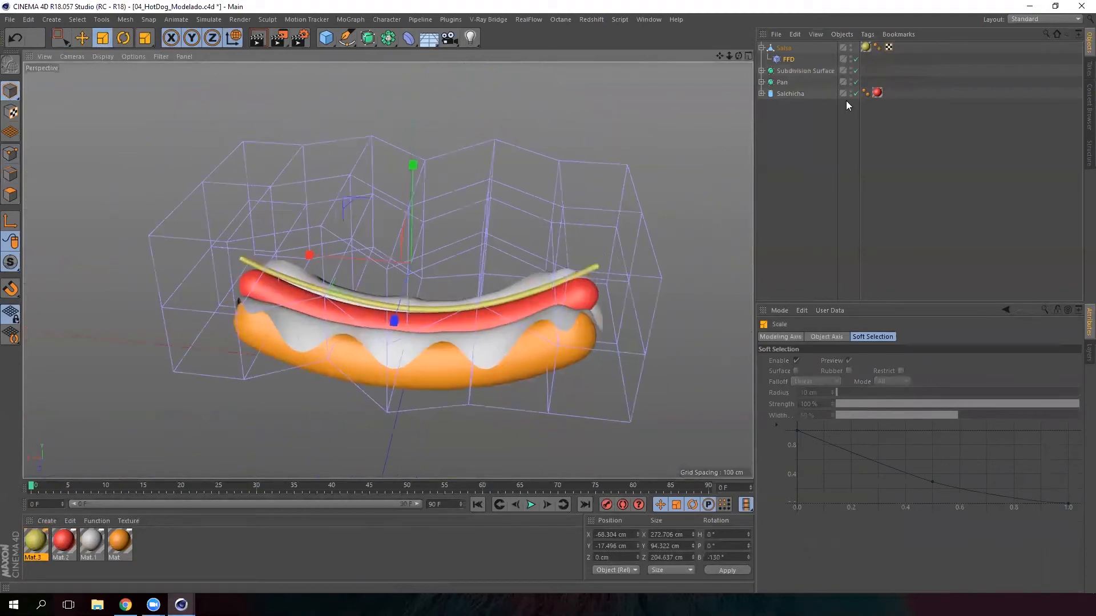
click(791, 48)
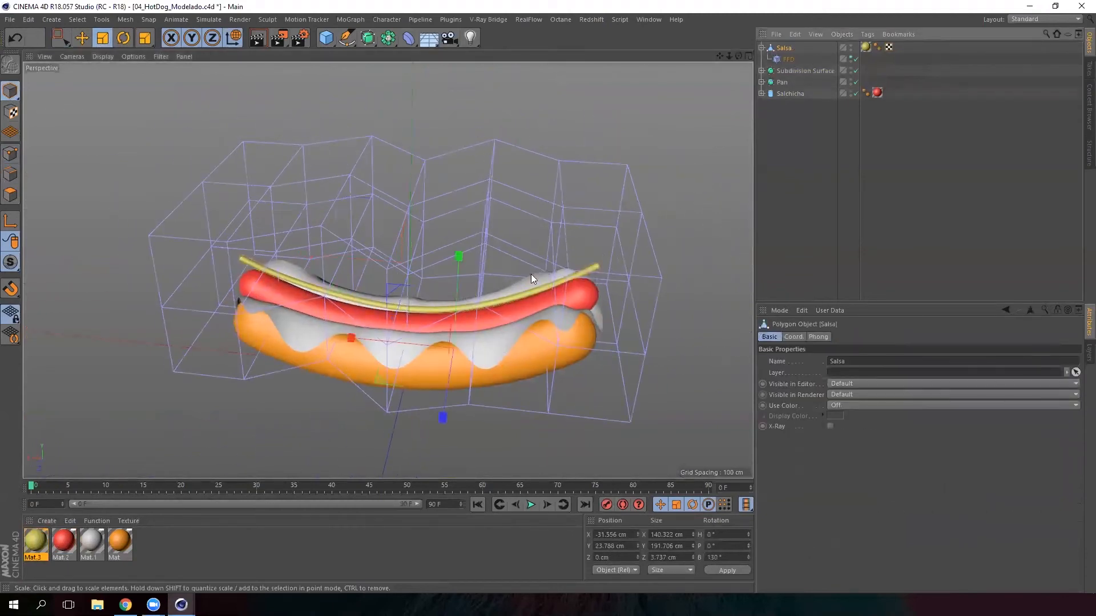
click(850, 57)
alt+drag(460, 310, 477, 242)
click(762, 48)
alt+drag(477, 242, 360, 346)
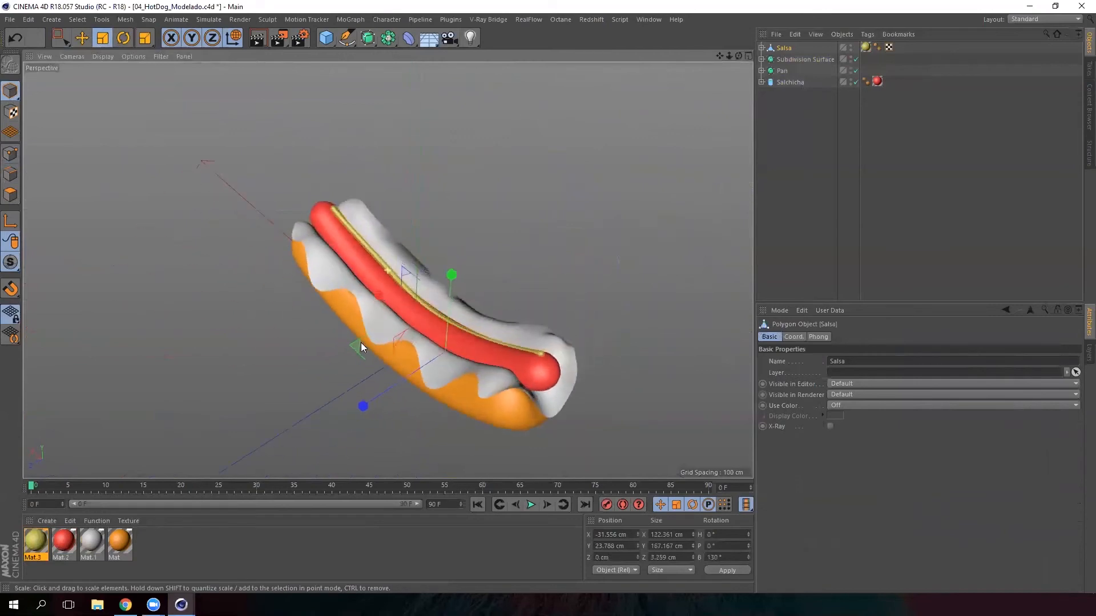
- Rotate the Salsa strip to a 131.007° bank and move it to X -31.164, Y 24.537, Z 3.462 cm along the sausage
click(81, 37)
drag(358, 403, 442, 288)
click(122, 38)
key(e)
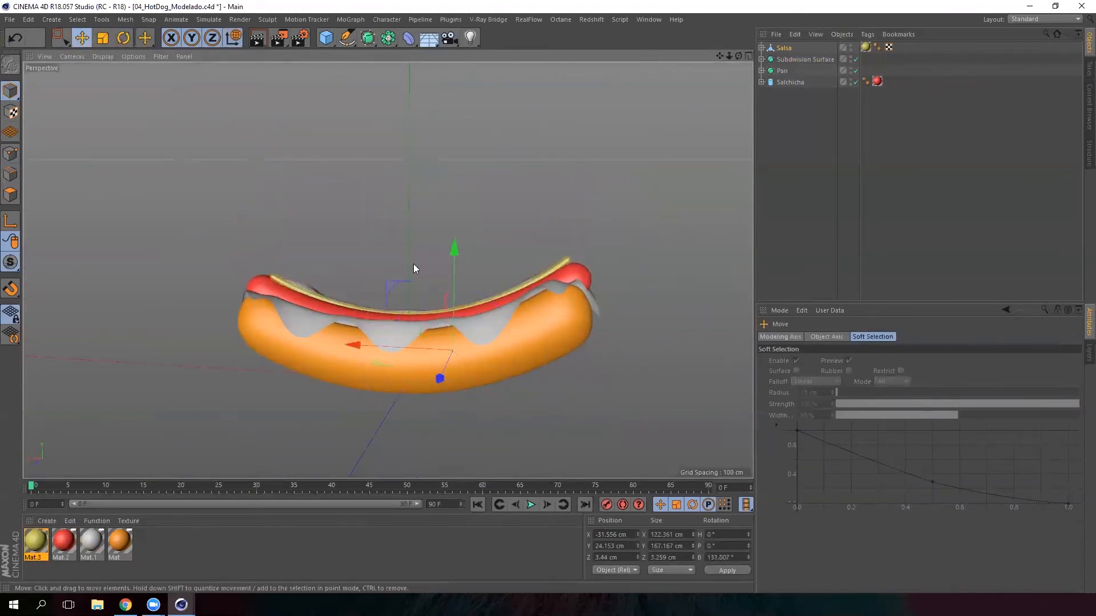
drag(450, 248, 449, 246)
- Duplicate the Salsa strip and offset the copy sideways to Z 7.224 cm, beside the first strip
alt+drag(415, 320, 497, 208)
scroll(397, 329, up, 3)
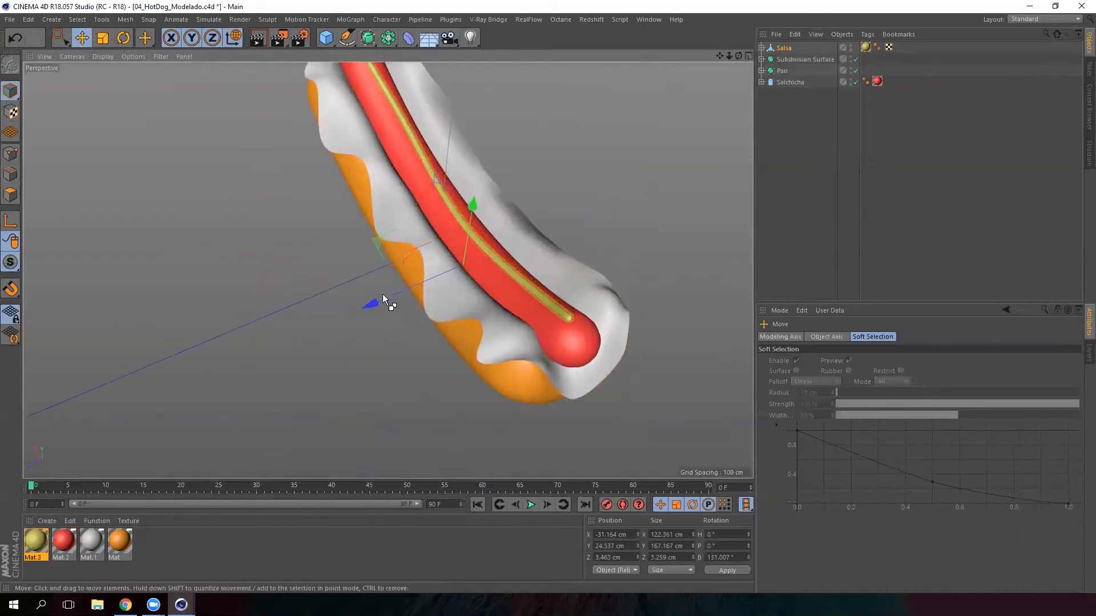
drag(373, 302, 370, 306)
alt+drag(370, 306, 379, 215)
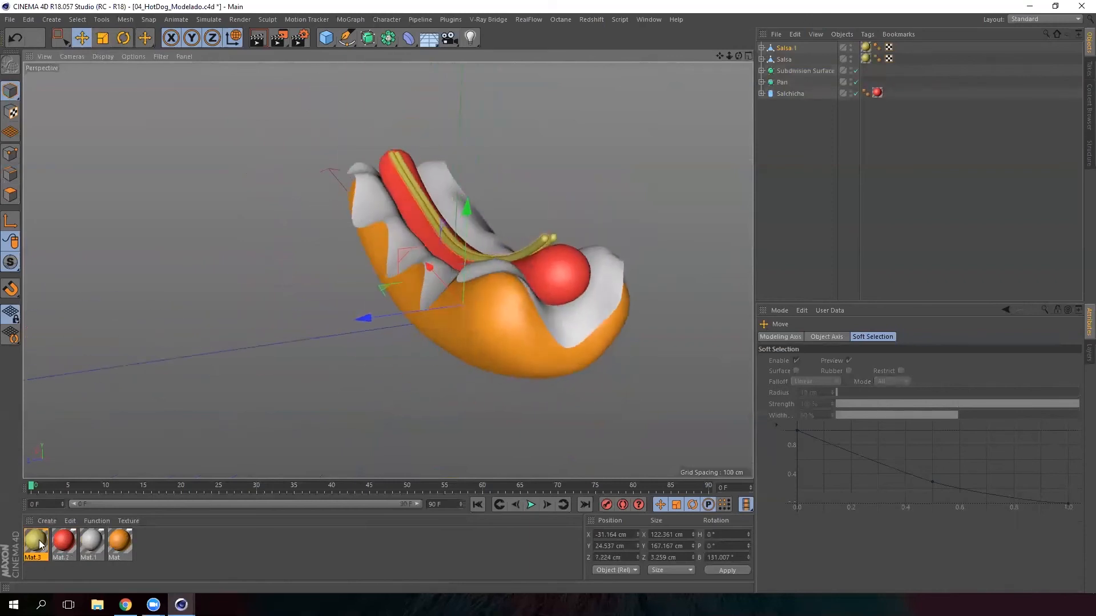
- Create a light blue material with hue 186°, saturation 53% and value 80%, and apply it to the second Salsa strip
double_click(145, 543)
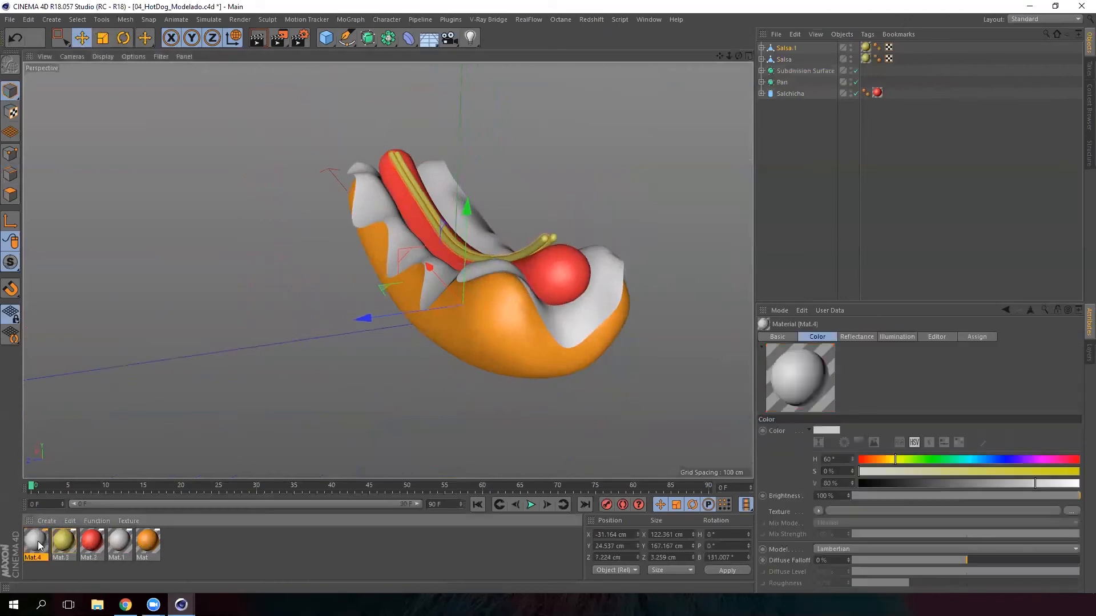
double_click(35, 541)
click(448, 146)
click(450, 158)
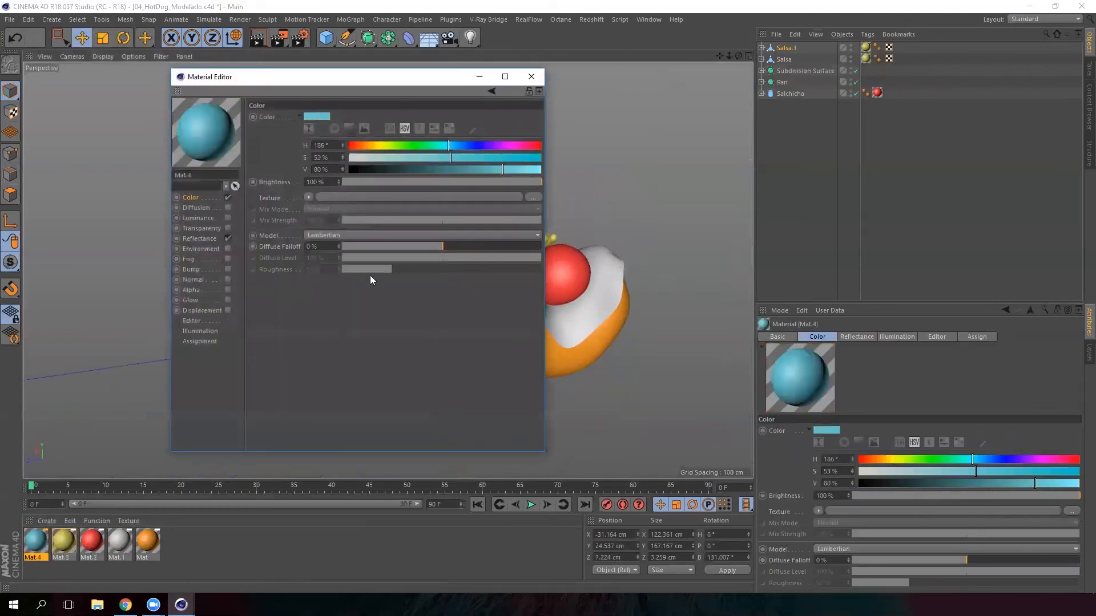
click(478, 79)
drag(38, 545, 538, 241)
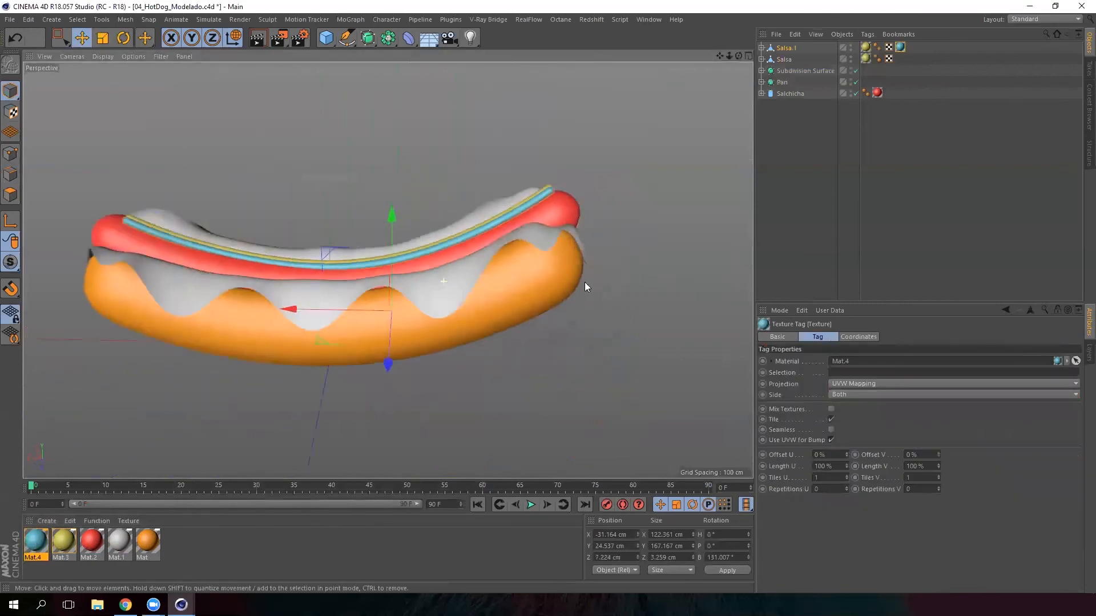